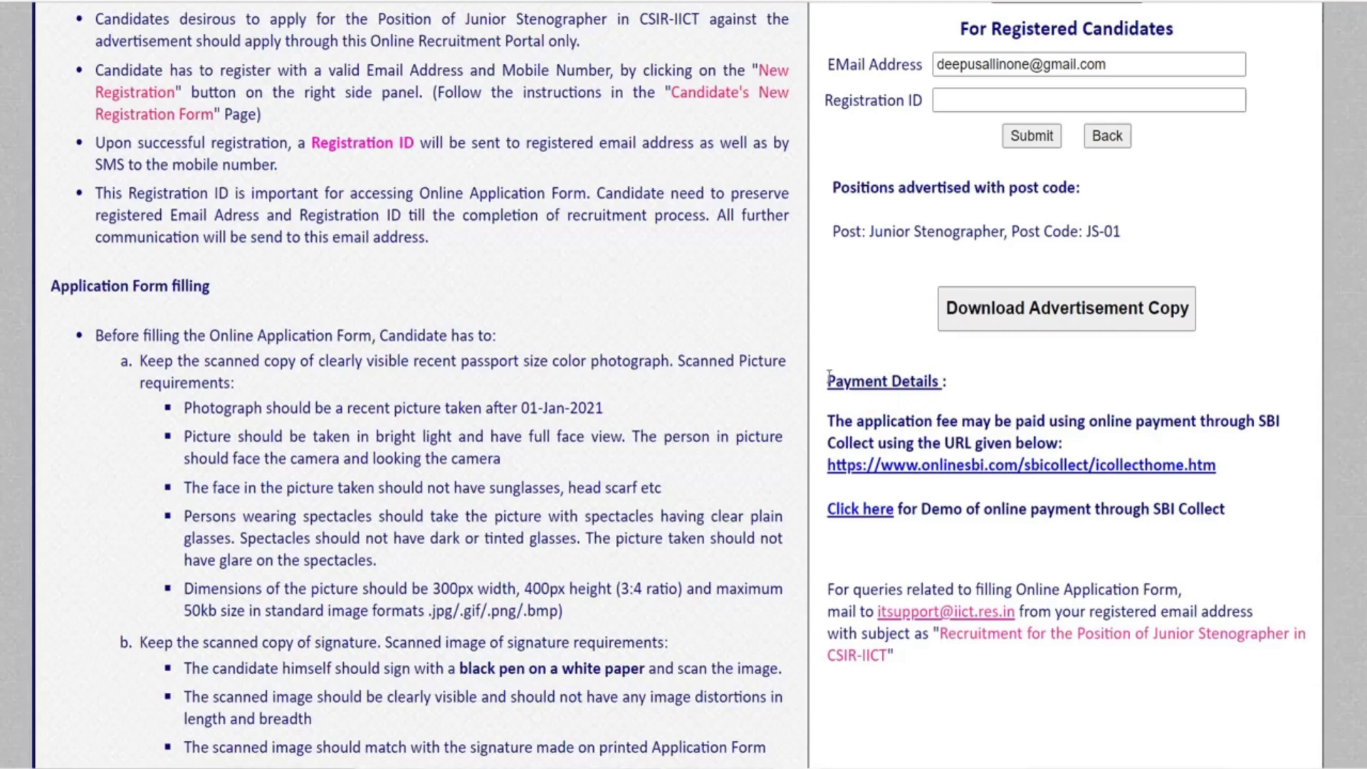
# Step: Open the SBI Collect payment link from the Payment Details in a new tab, then accept its terms and proceed
pyautogui.scroll(5, 1000, 341)
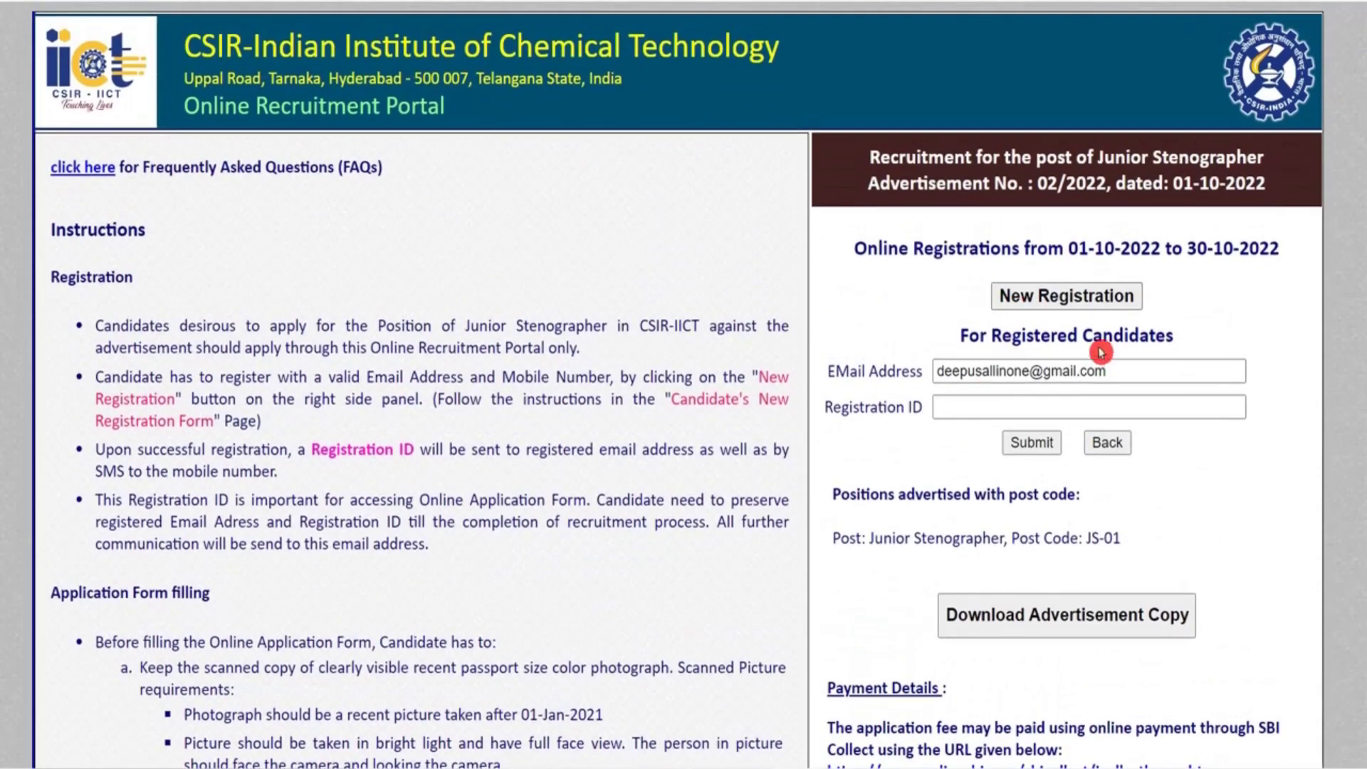
pyautogui.scroll(-5, 1171, 336)
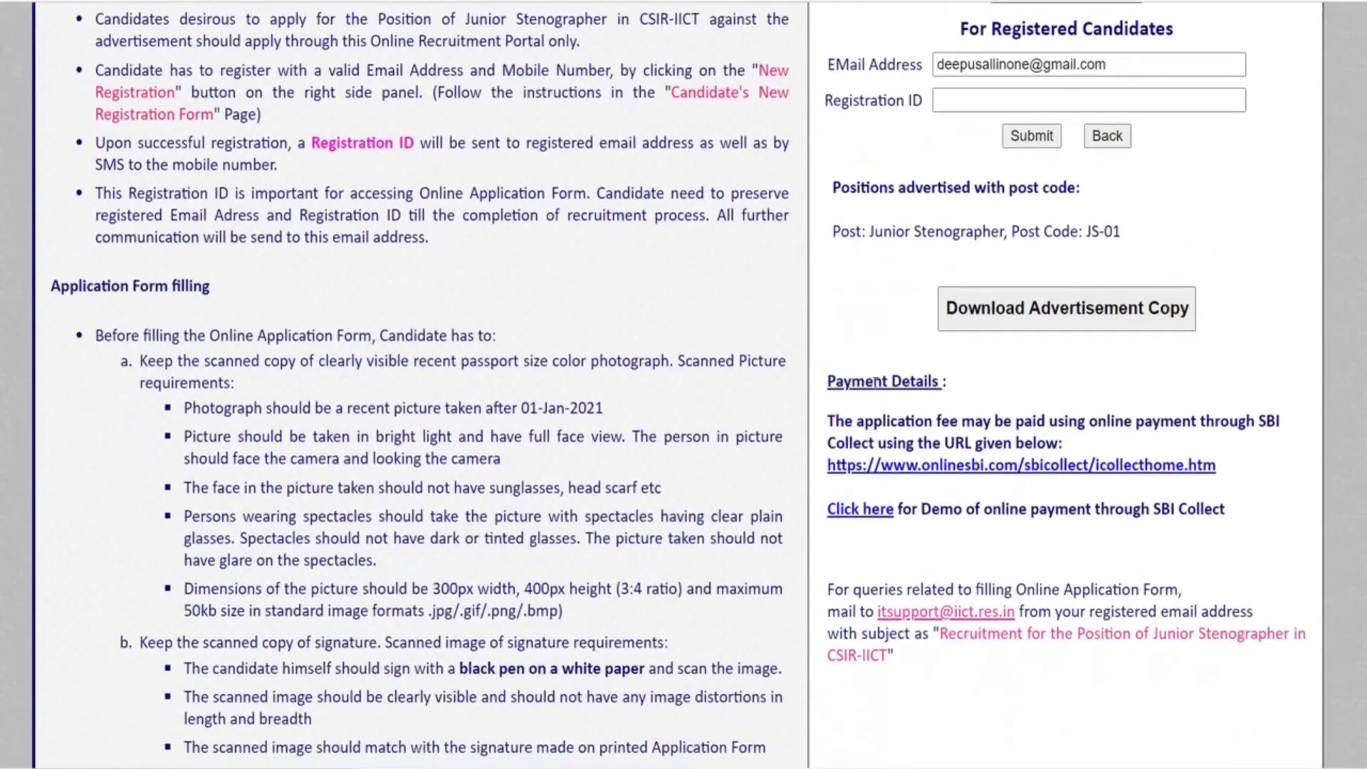
pyautogui.click(881, 497)
pyautogui.rightClick(914, 467)
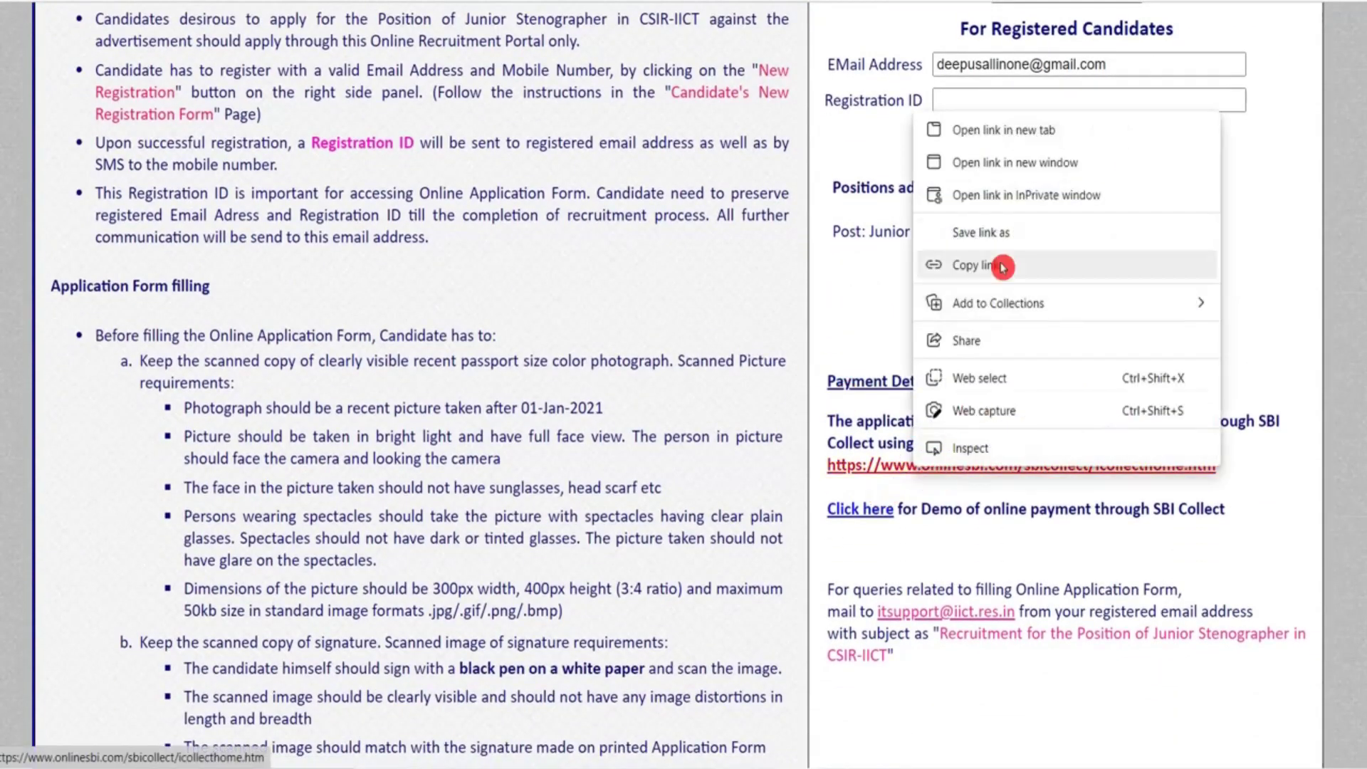
pyautogui.click(981, 149)
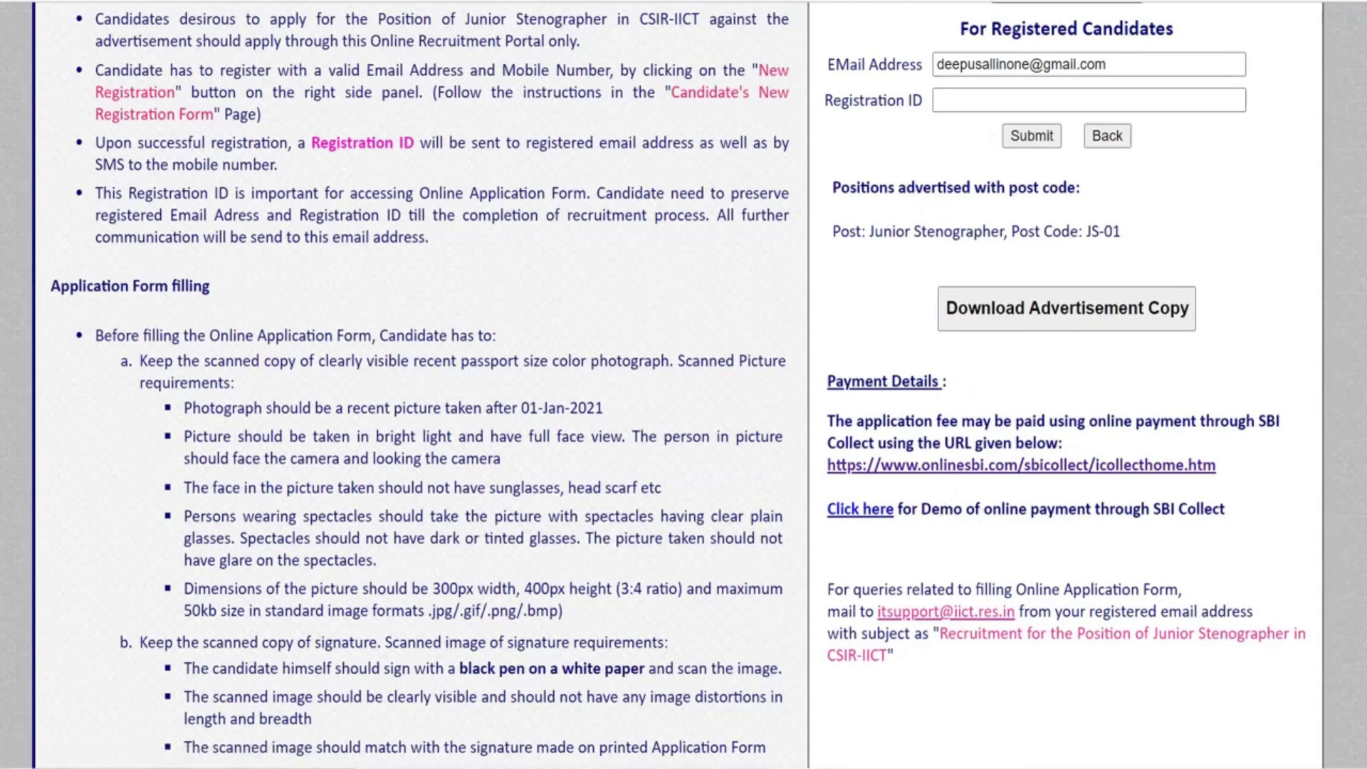
pyautogui.click(872, 95)
pyautogui.click(169, 559)
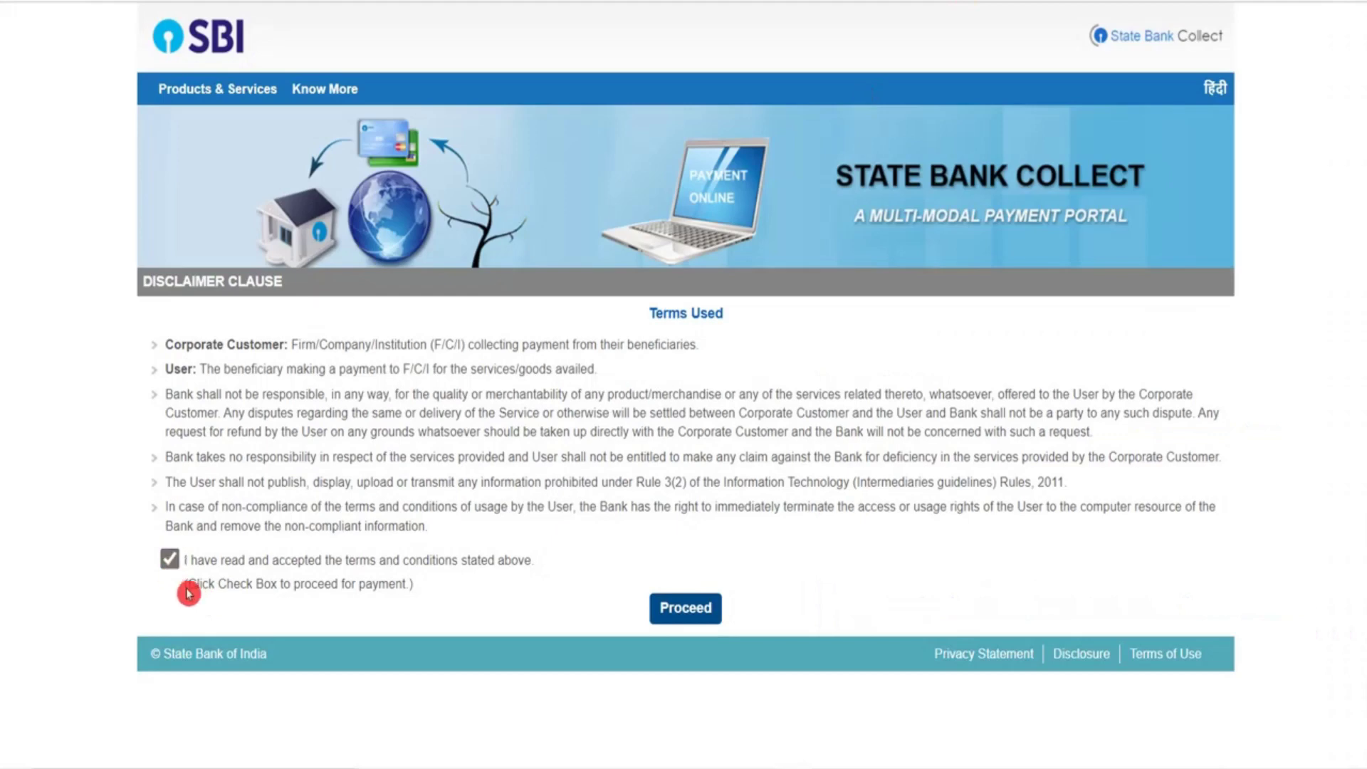
pyautogui.click(686, 609)
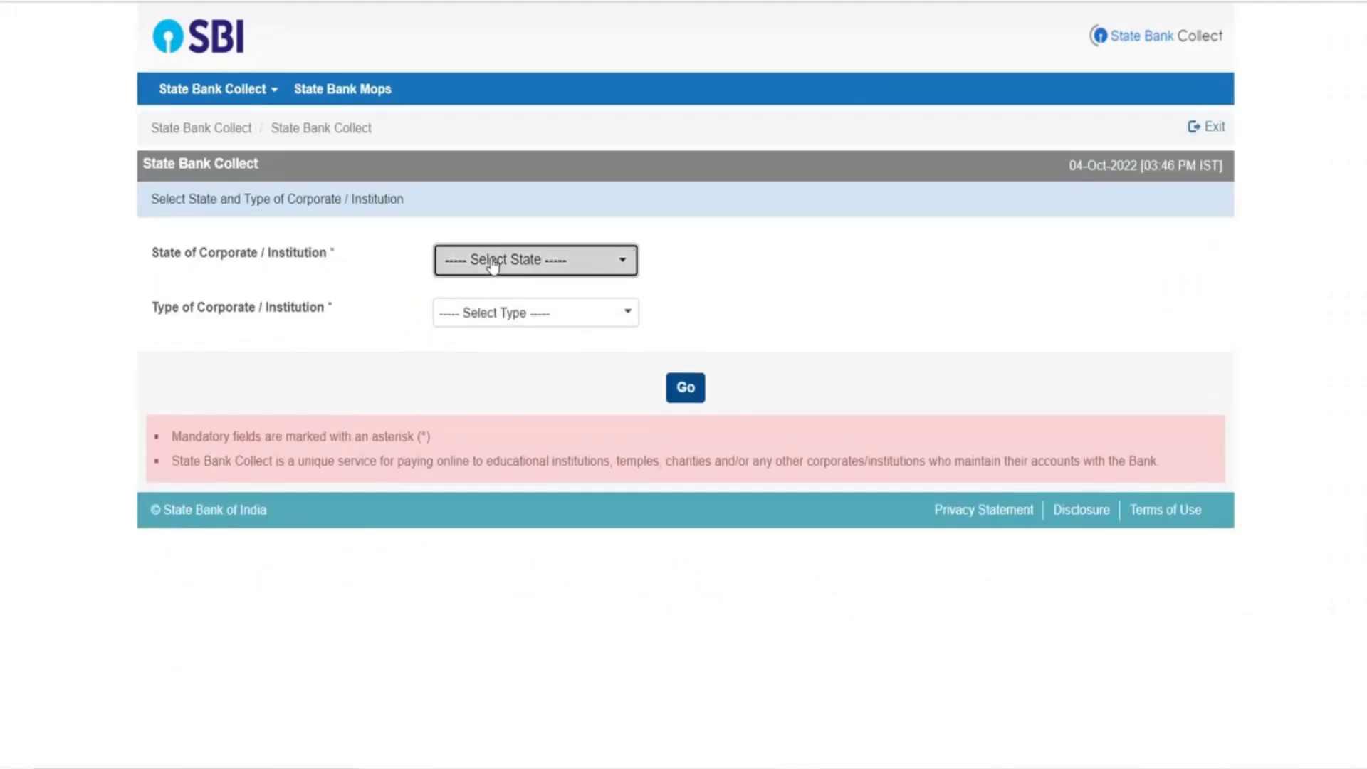
# Step: Set the state of the corporate or institution to Telangana
pyautogui.click(491, 265)
pyautogui.click(492, 427)
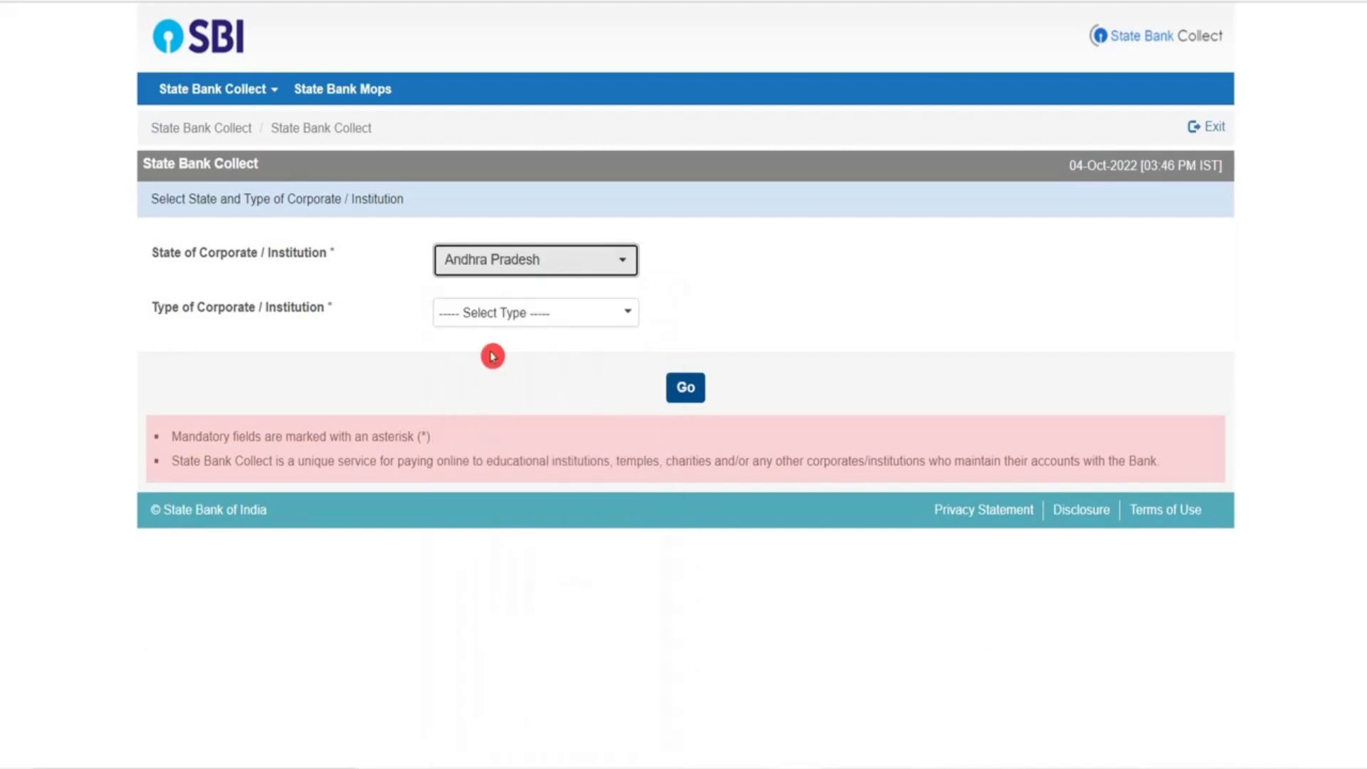
pyautogui.click(512, 265)
pyautogui.scroll(-8, 498, 641)
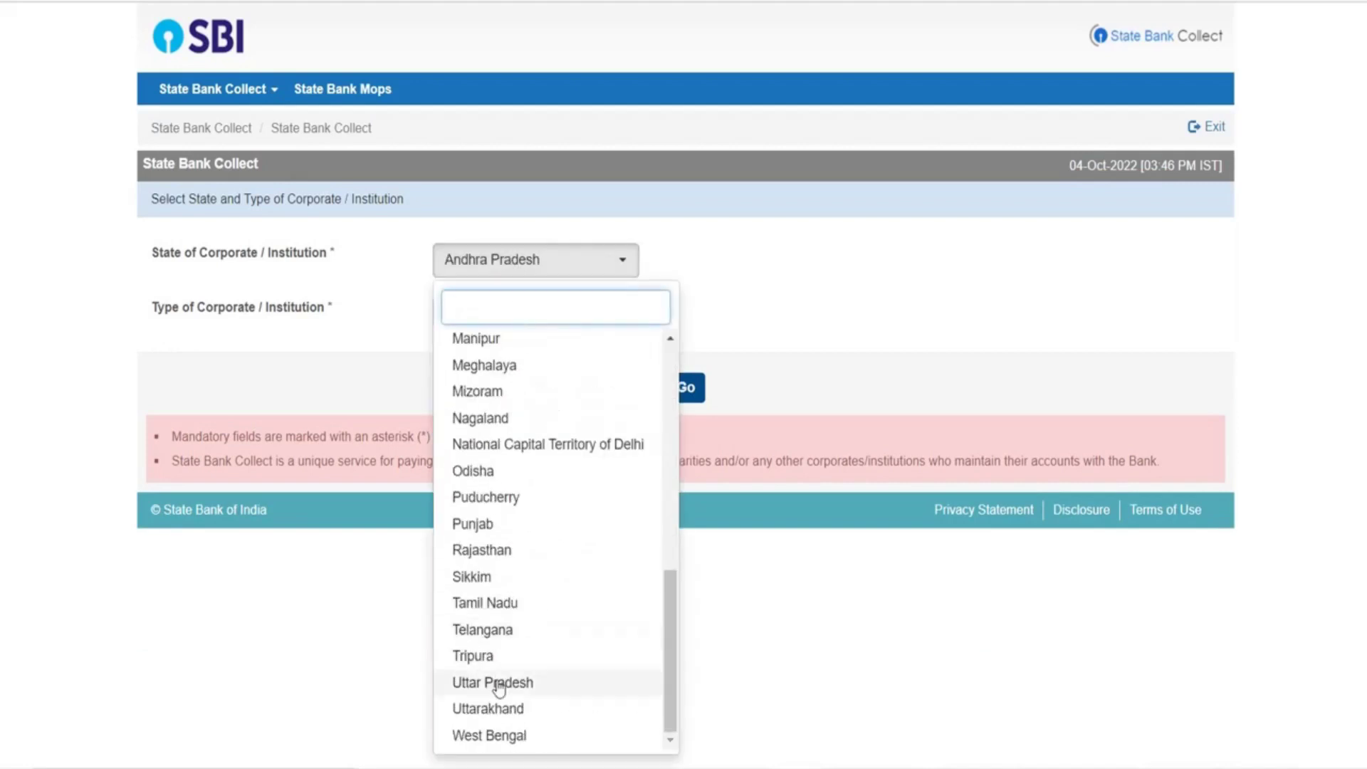
pyautogui.click(494, 629)
# Step: Set the institution type to Govt Department, following the demo payment guide, and submit the state and type selection
pyautogui.click(517, 315)
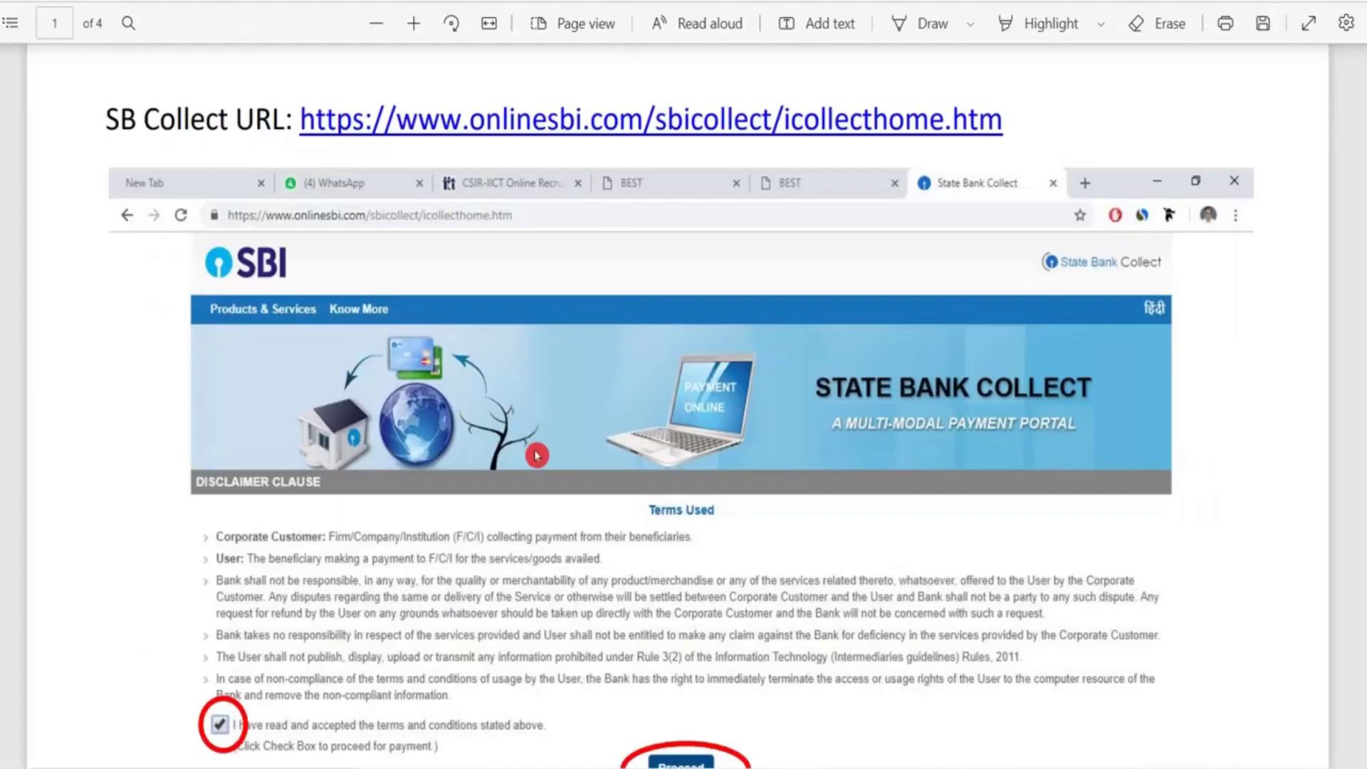
pyautogui.scroll(-4, 199, 455)
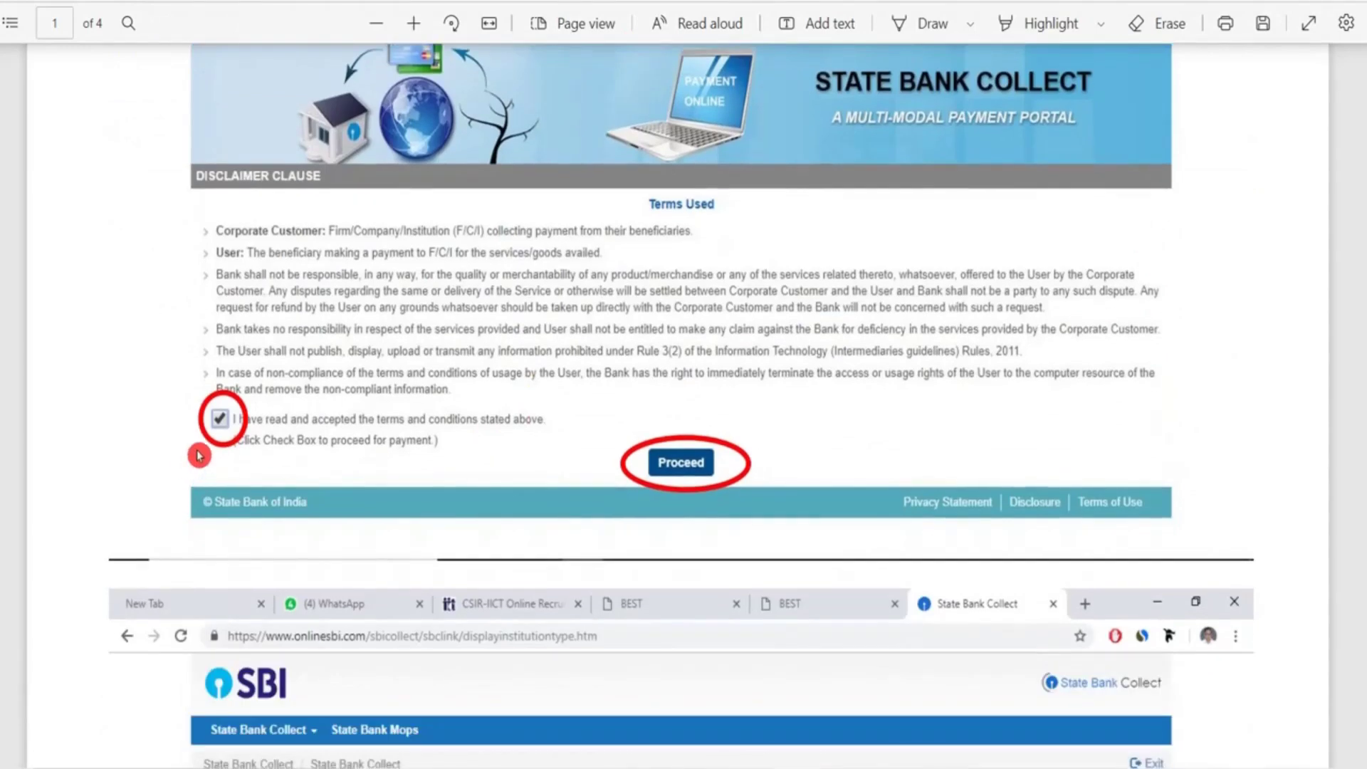
pyautogui.scroll(-4, 719, 462)
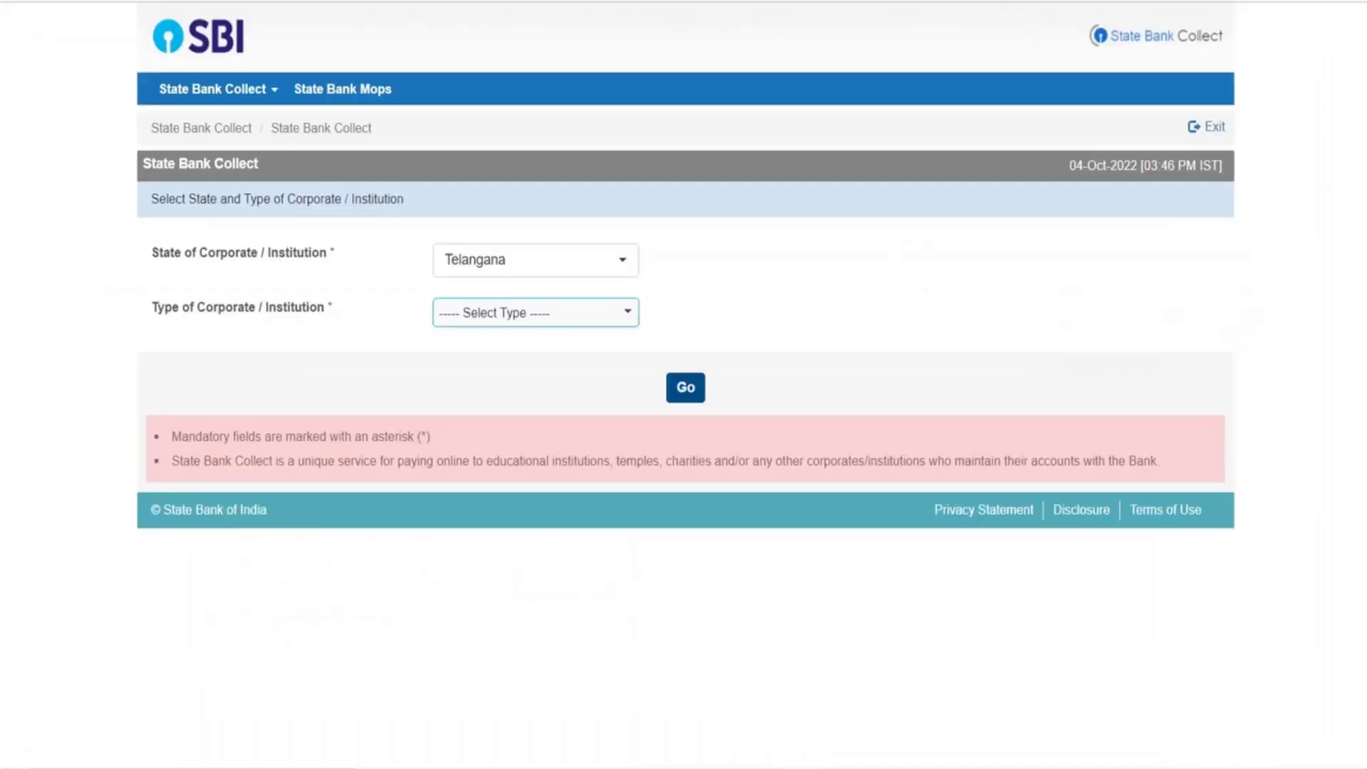
pyautogui.click(484, 318)
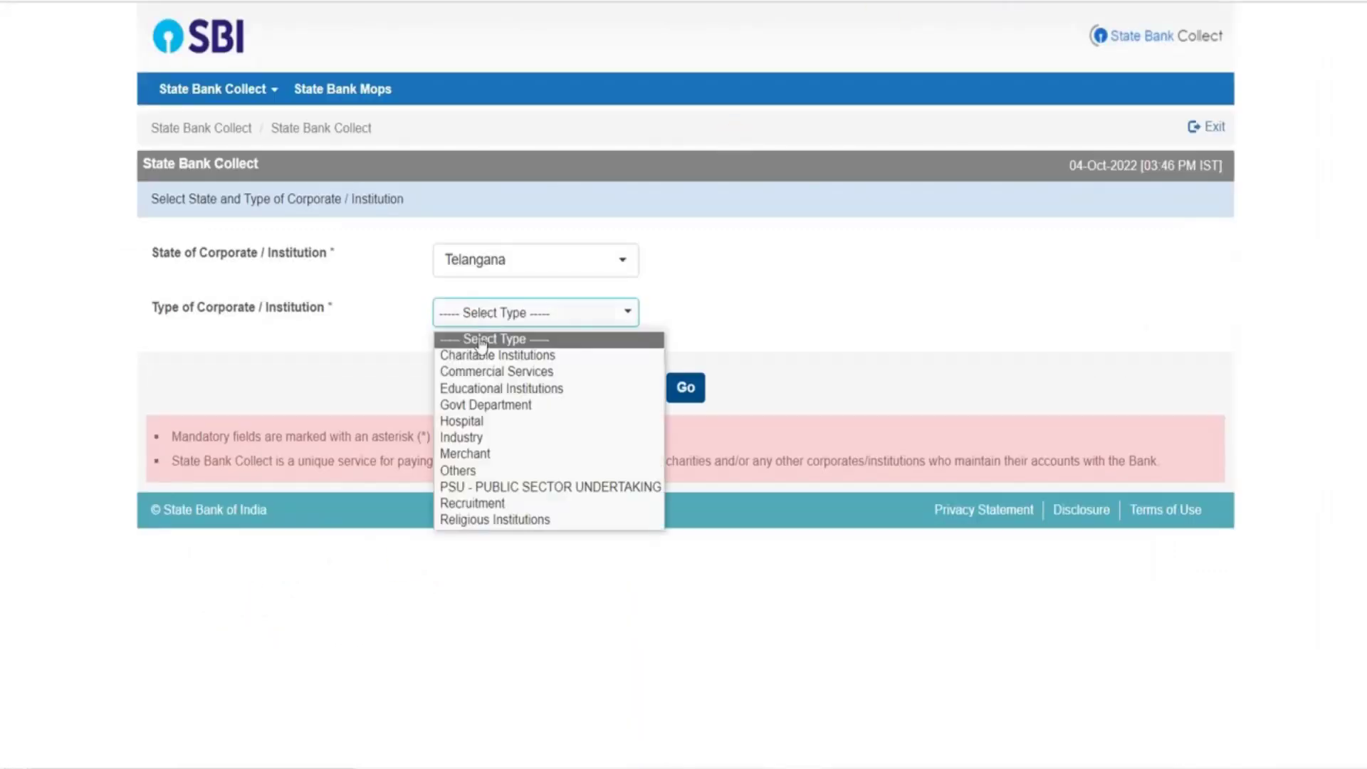
pyautogui.click(477, 399)
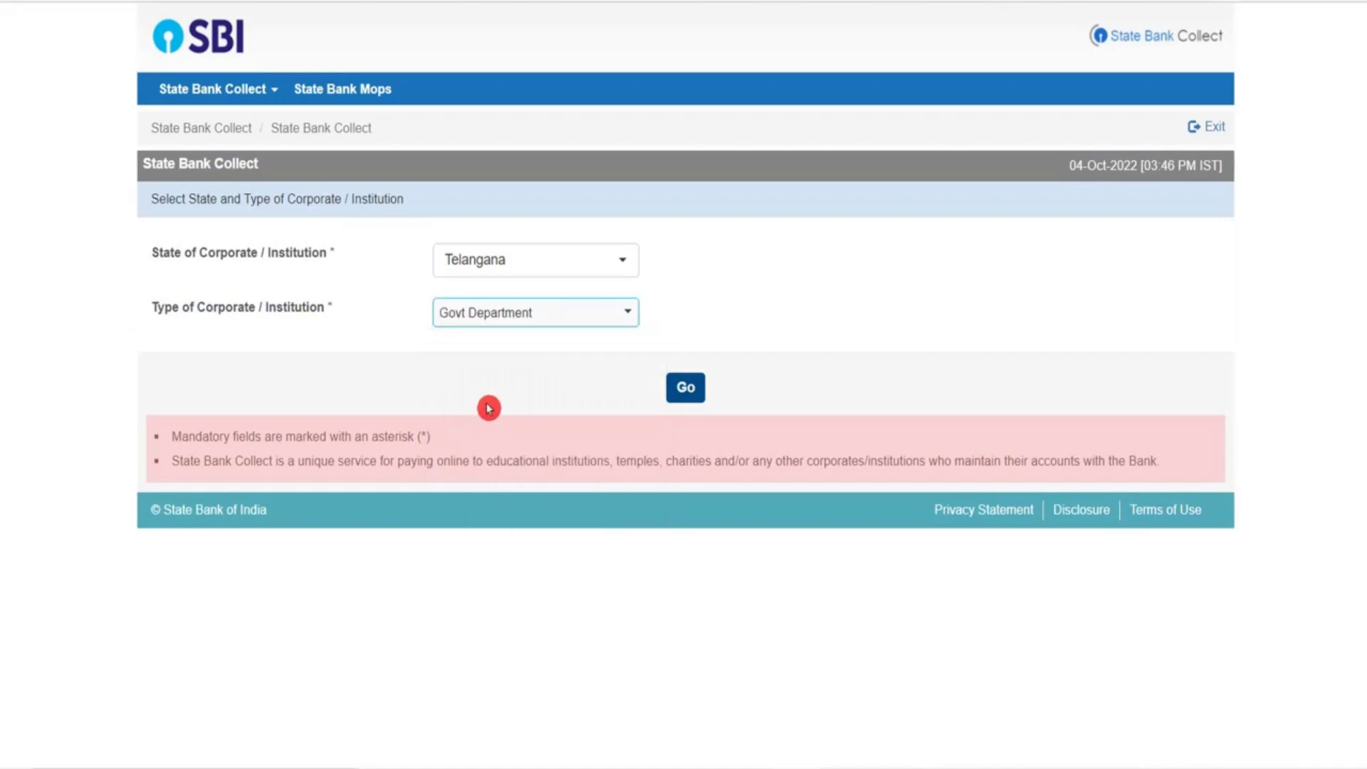
pyautogui.click(685, 390)
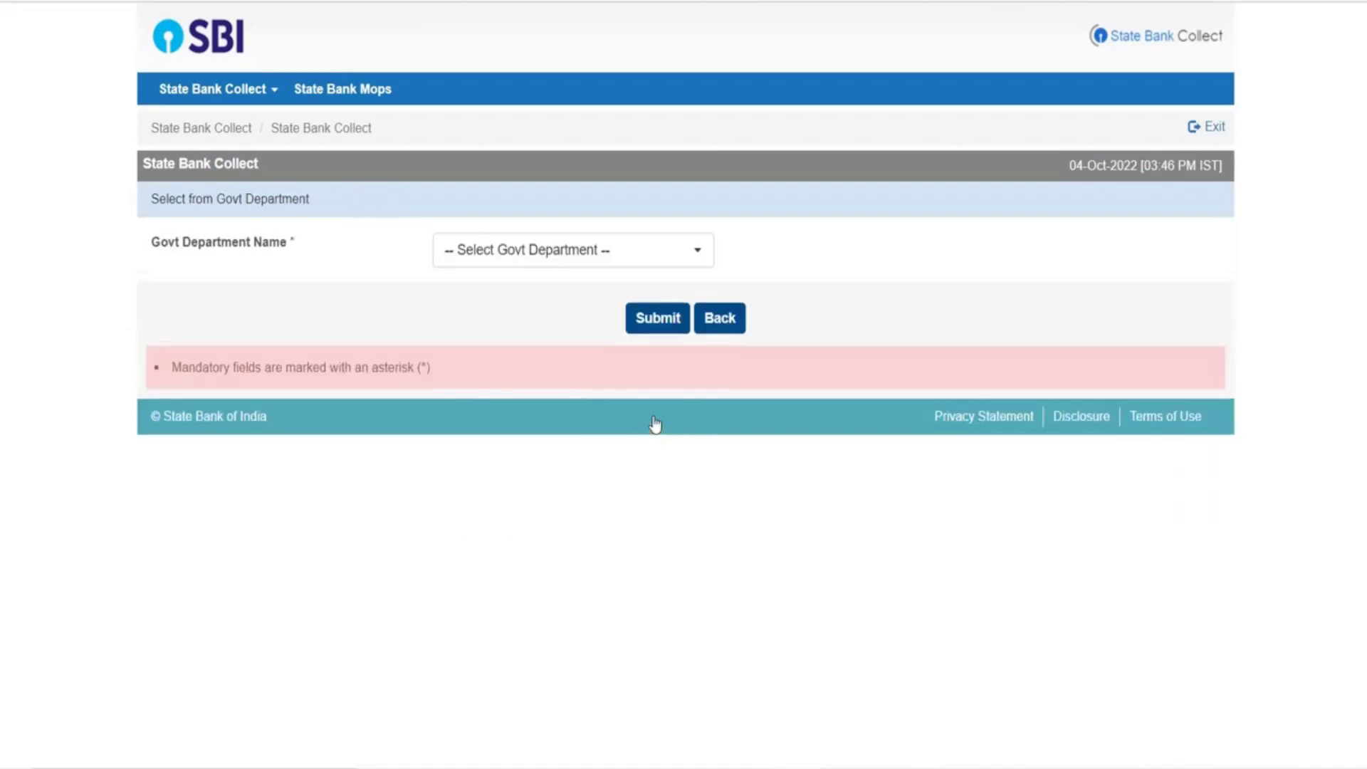
# Step: Find INDIAN INSTITUTE OF CHEMICAL TECHNOLOGY among the government departments by filtering for "in", and submit it
pyautogui.click(484, 253)
pyautogui.click(486, 253)
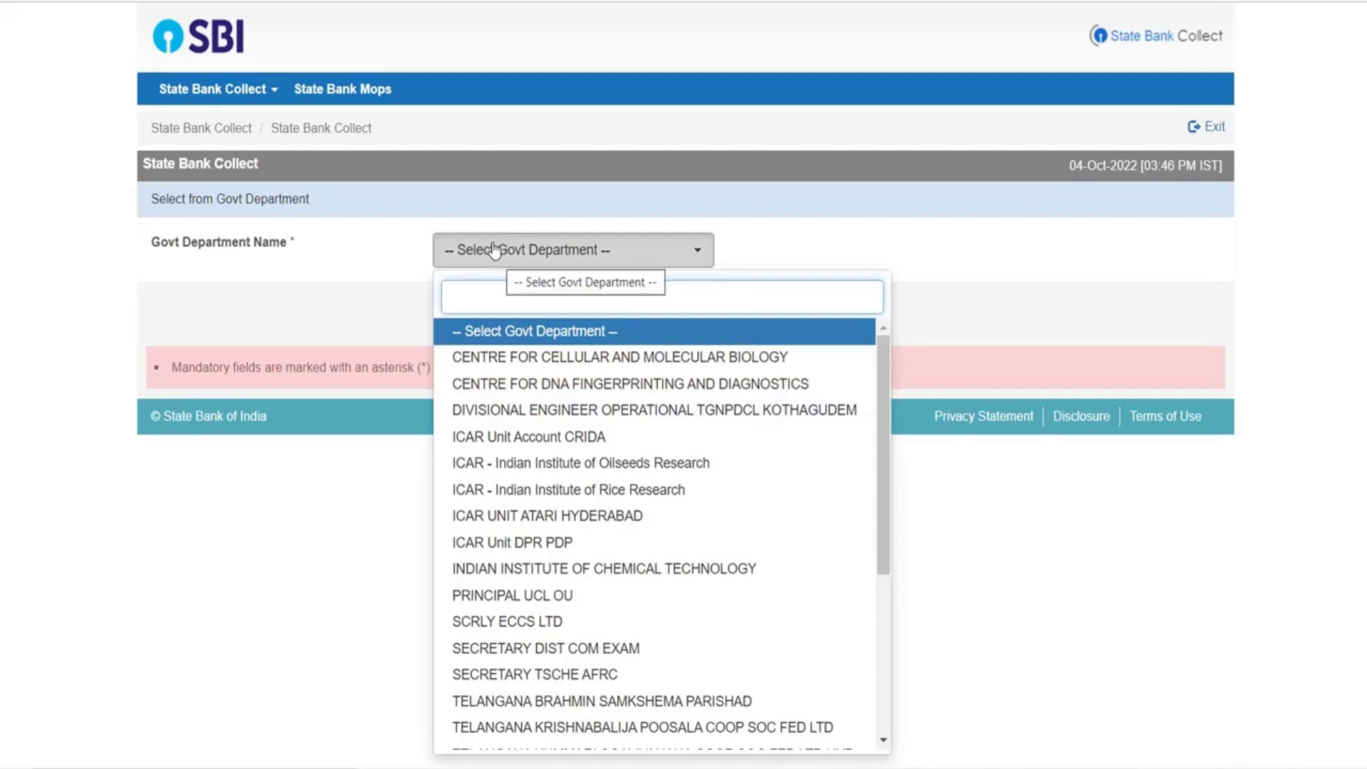
pyautogui.write('in')
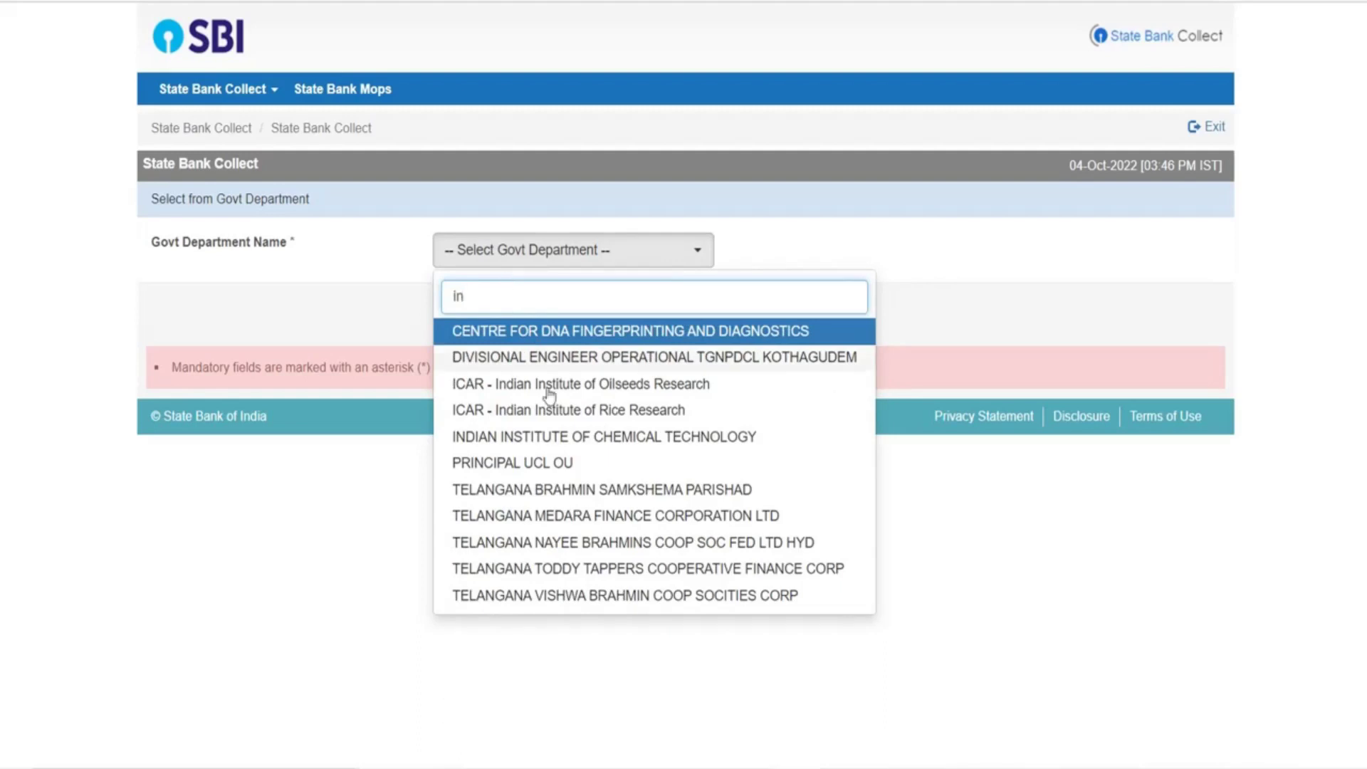
pyautogui.click(556, 438)
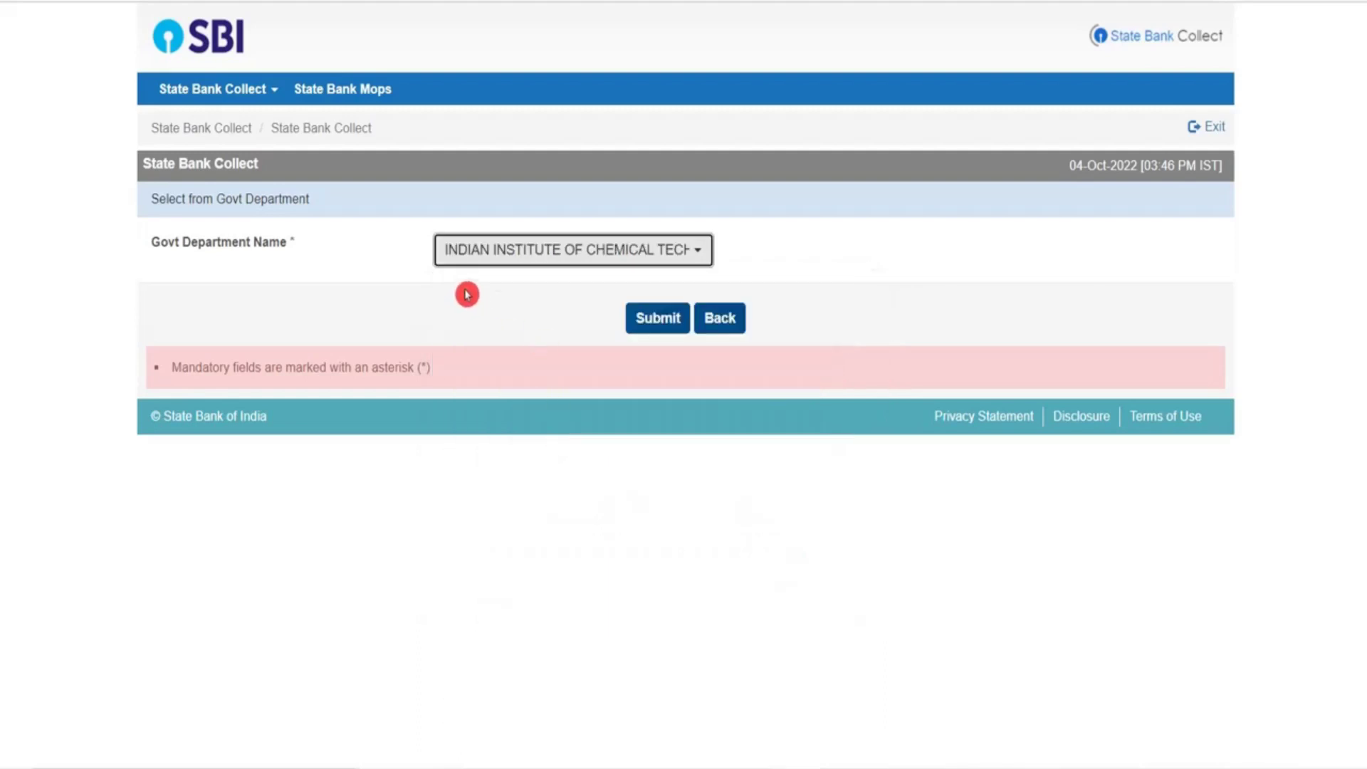
pyautogui.click(653, 322)
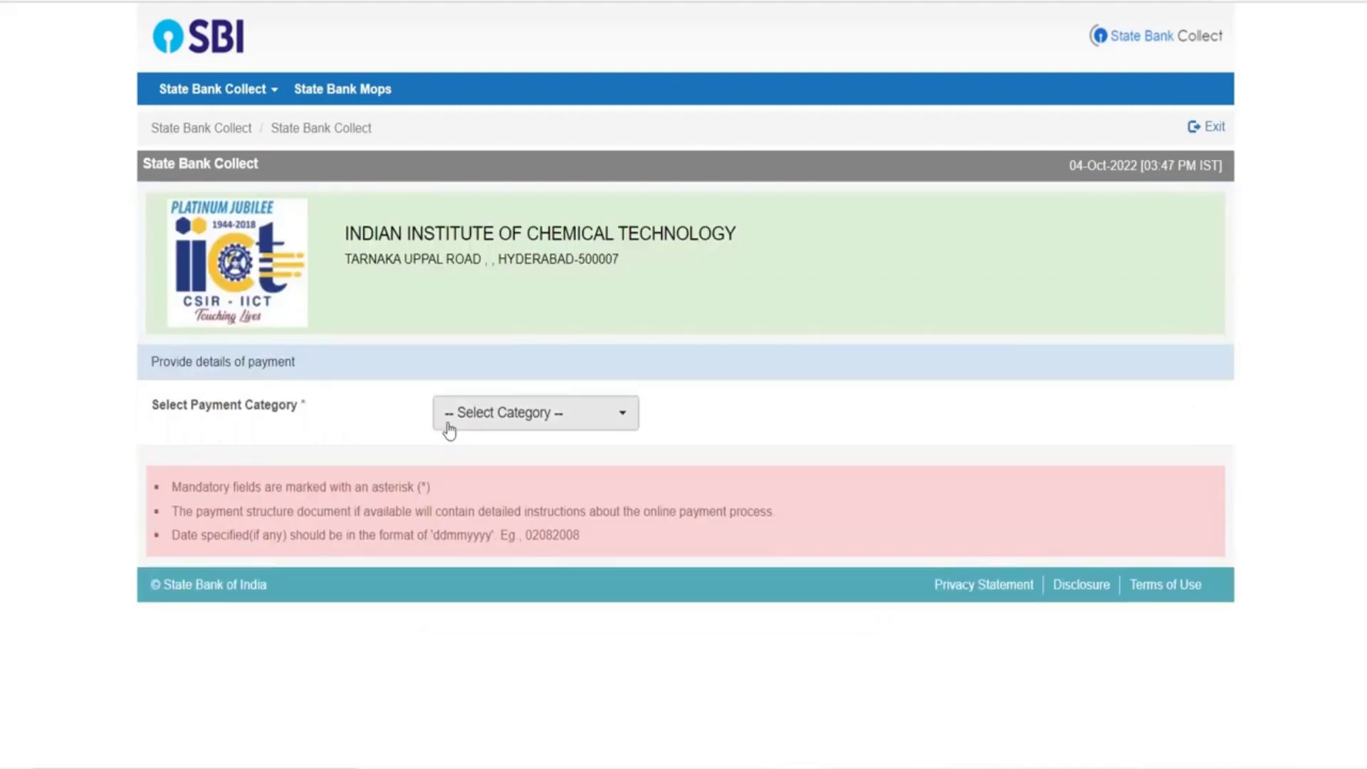
# Step: Choose Application Fee for Recruitment as the payment category, checking the choice against the demo payment guide
pyautogui.click(471, 422)
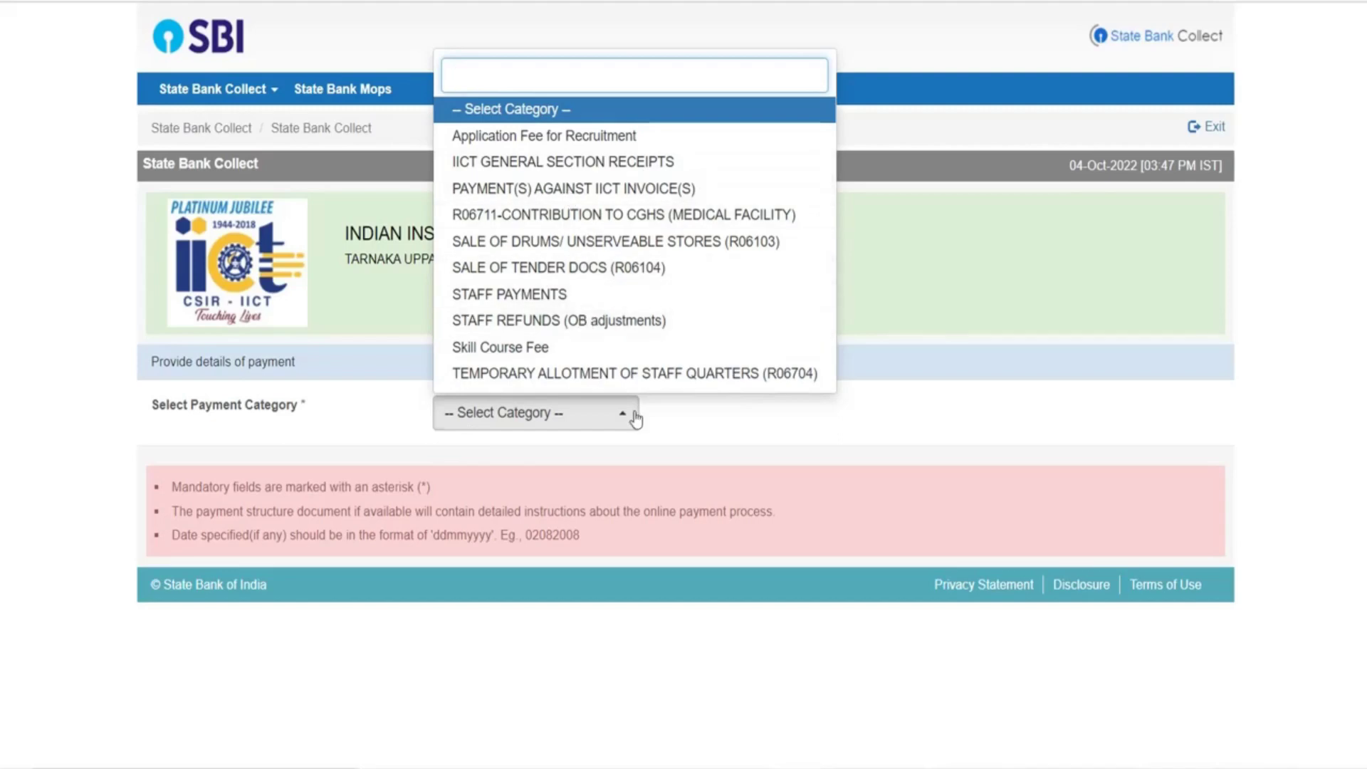
pyautogui.click(679, 435)
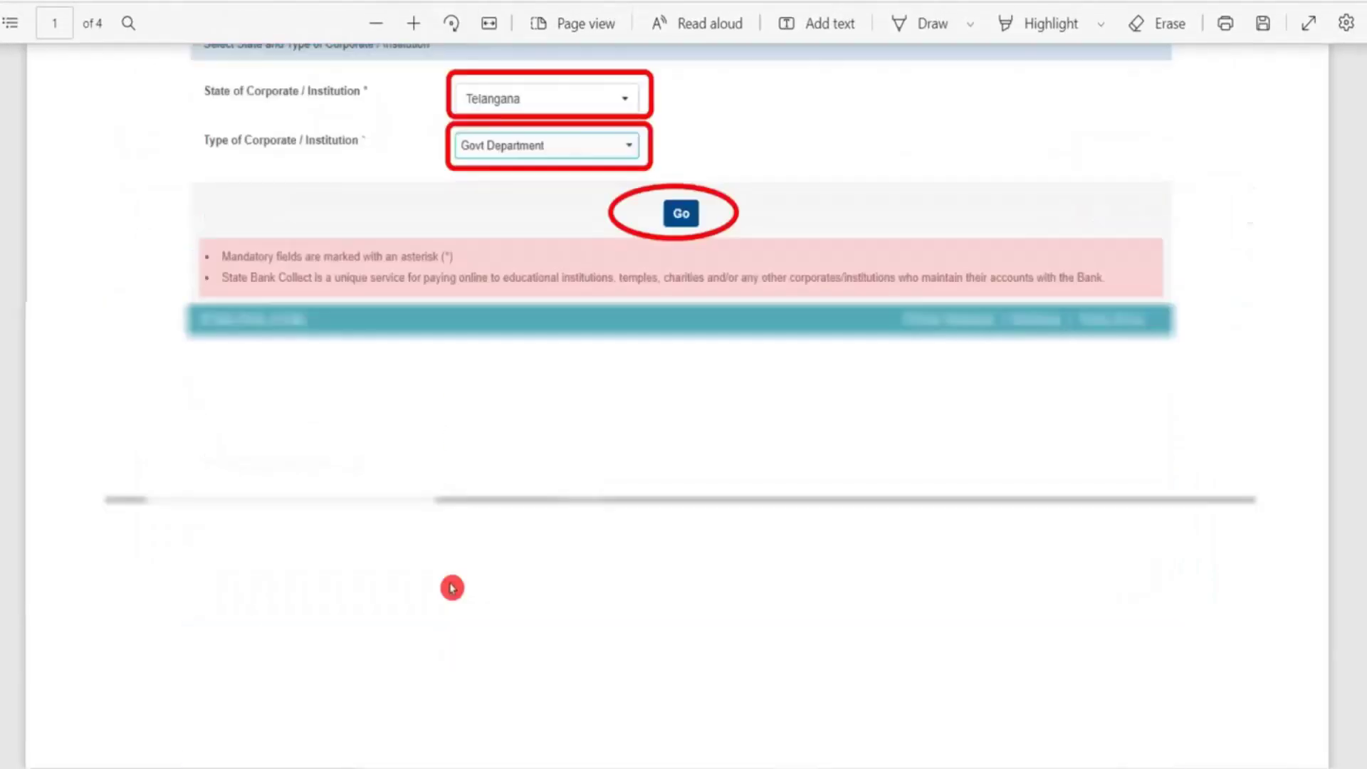
pyautogui.scroll(-15, 486, 570)
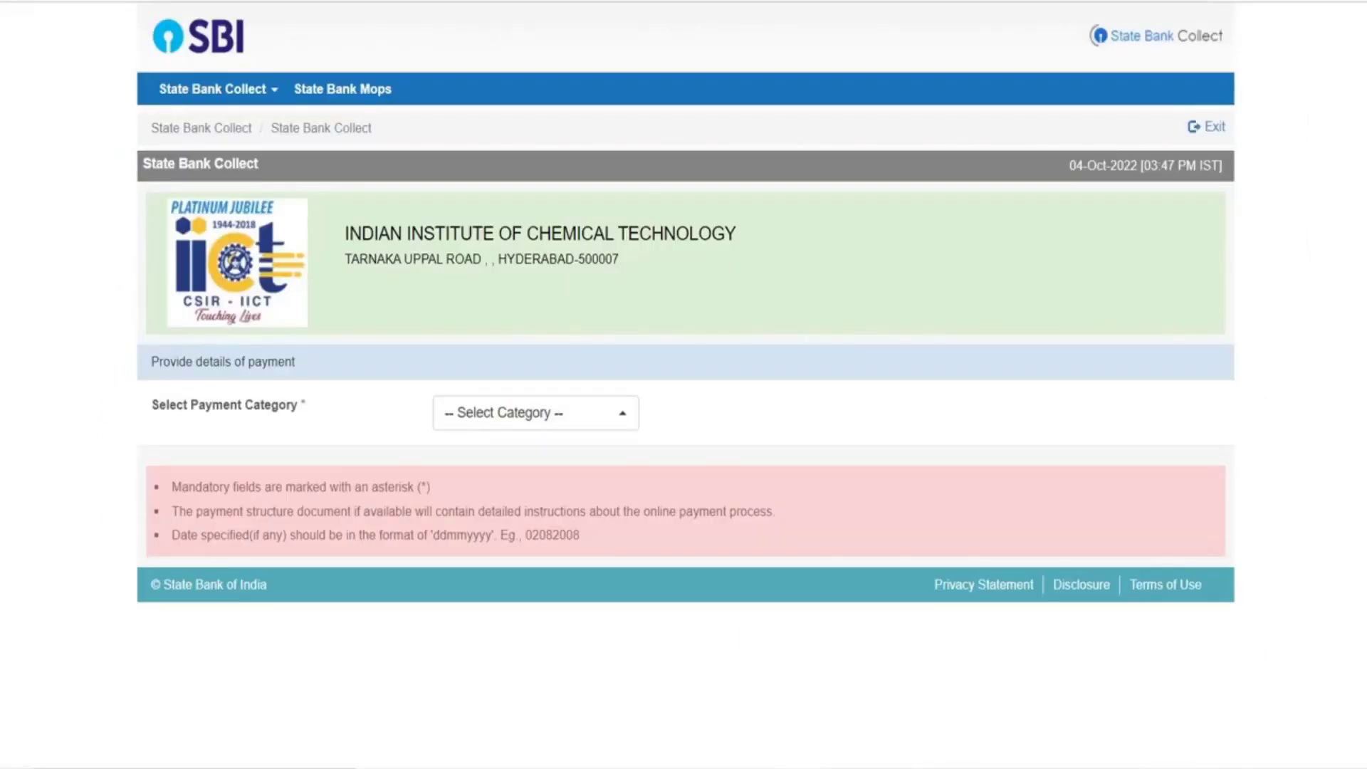
pyautogui.click(487, 407)
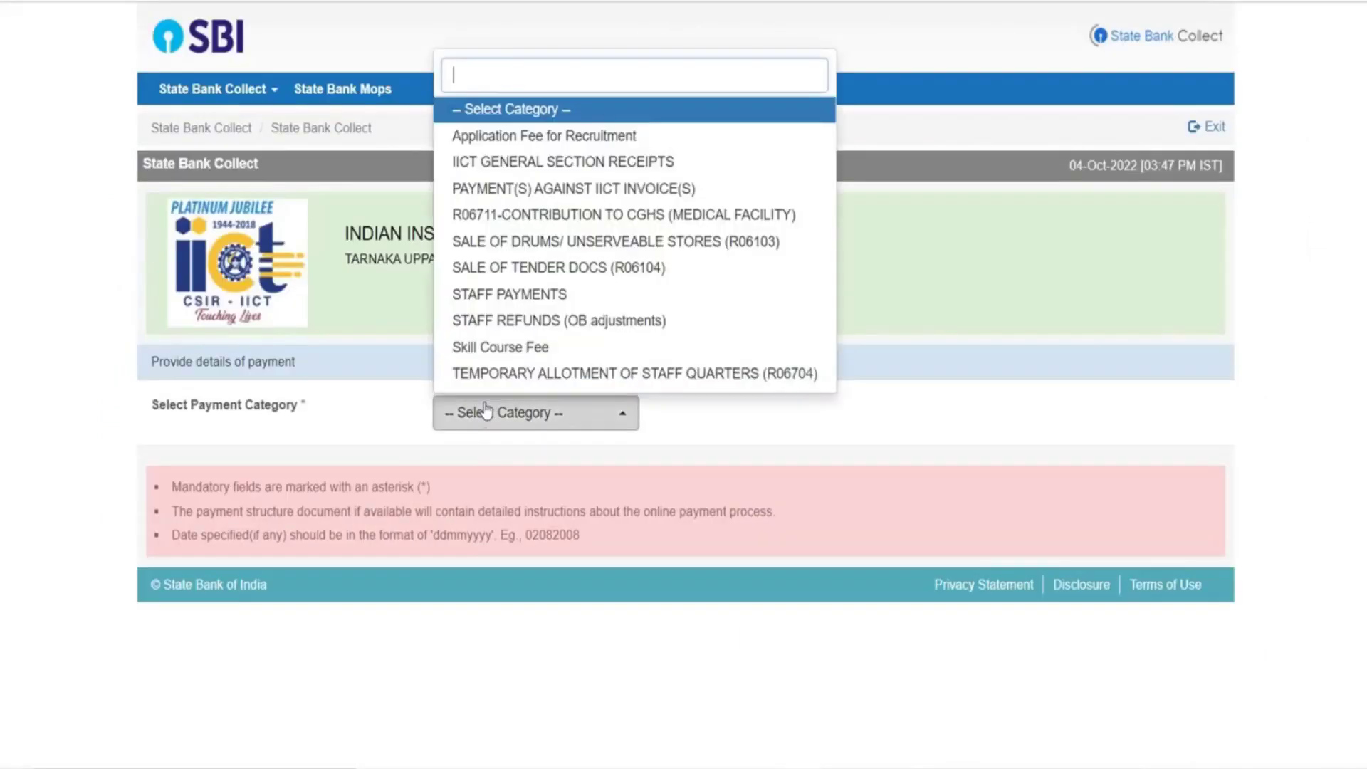
pyautogui.click(558, 136)
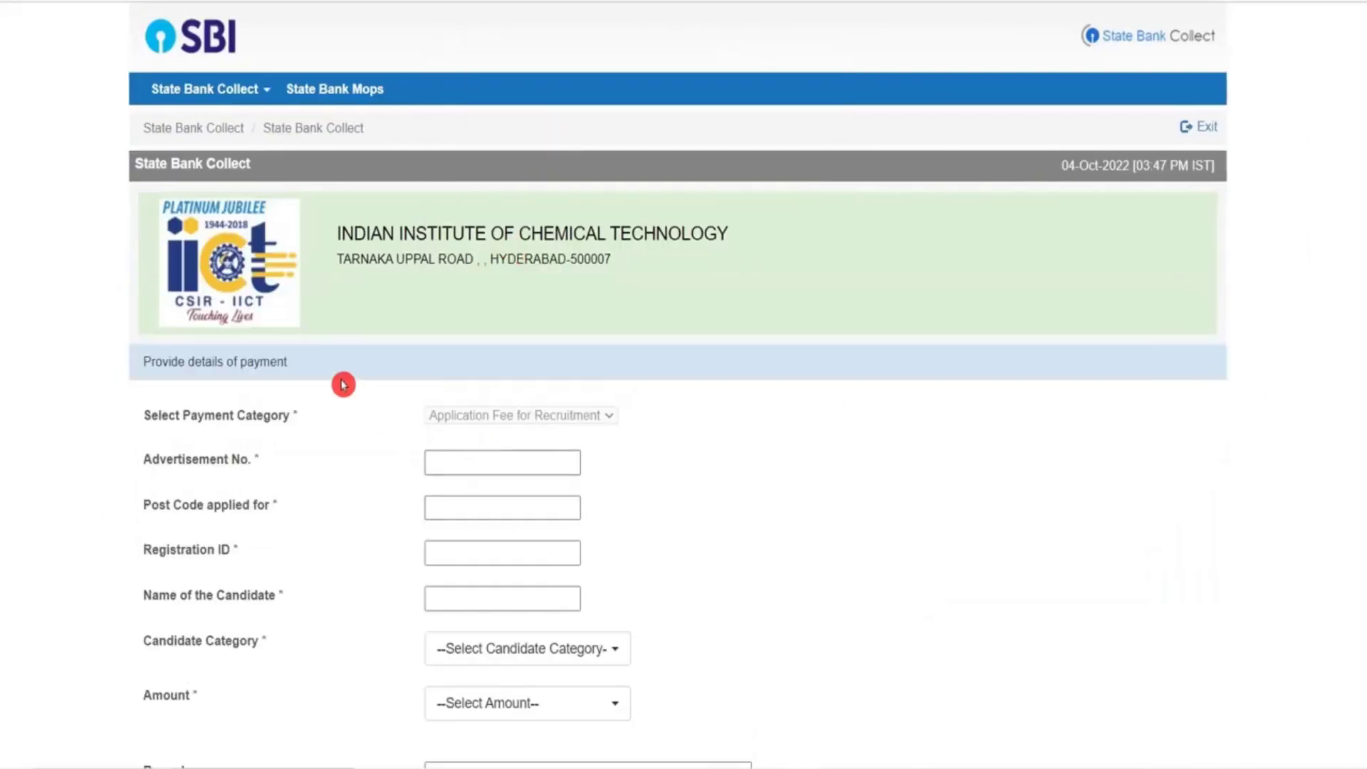
# Step: Examine the payment form's required fields, from advertisement number, post code and registration ID to candidate category options and payer details
pyautogui.scroll(-4, 352, 391)
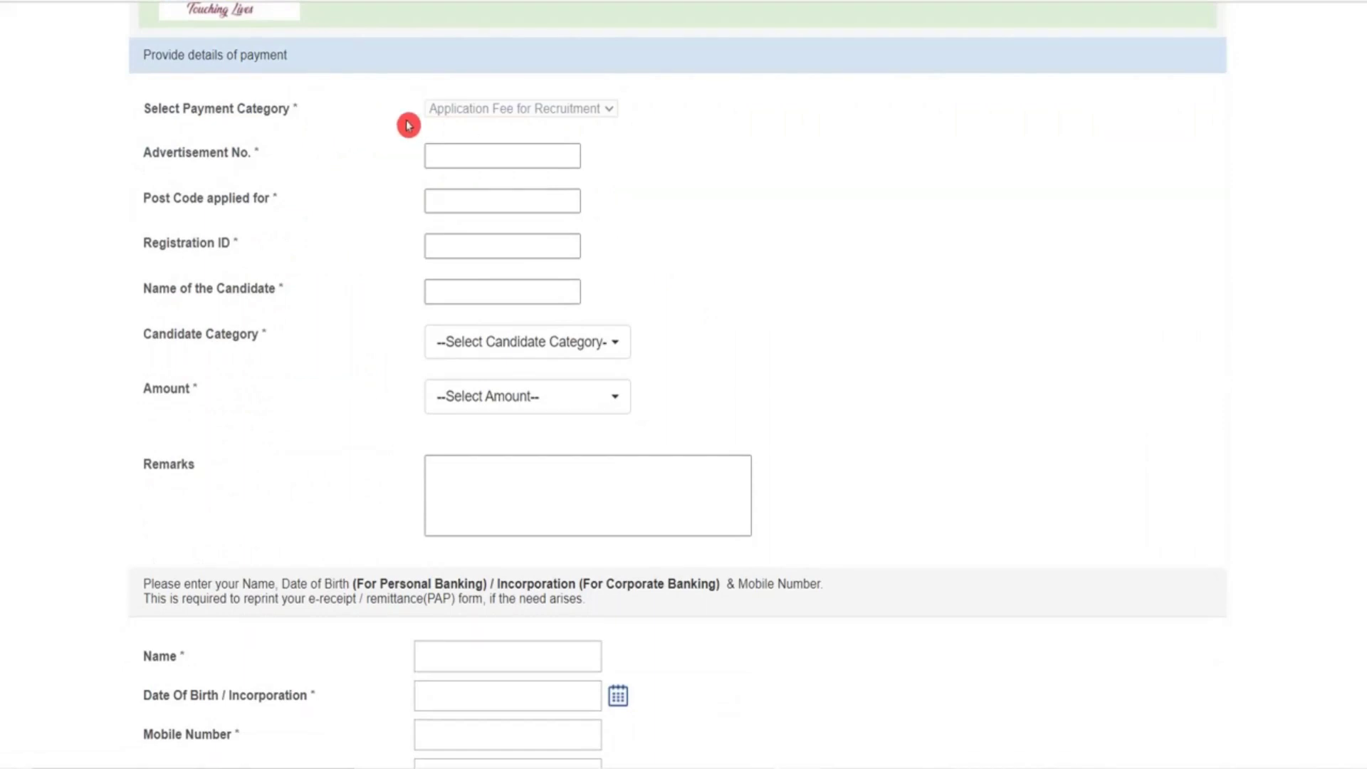
pyautogui.click(447, 158)
pyautogui.click(446, 154)
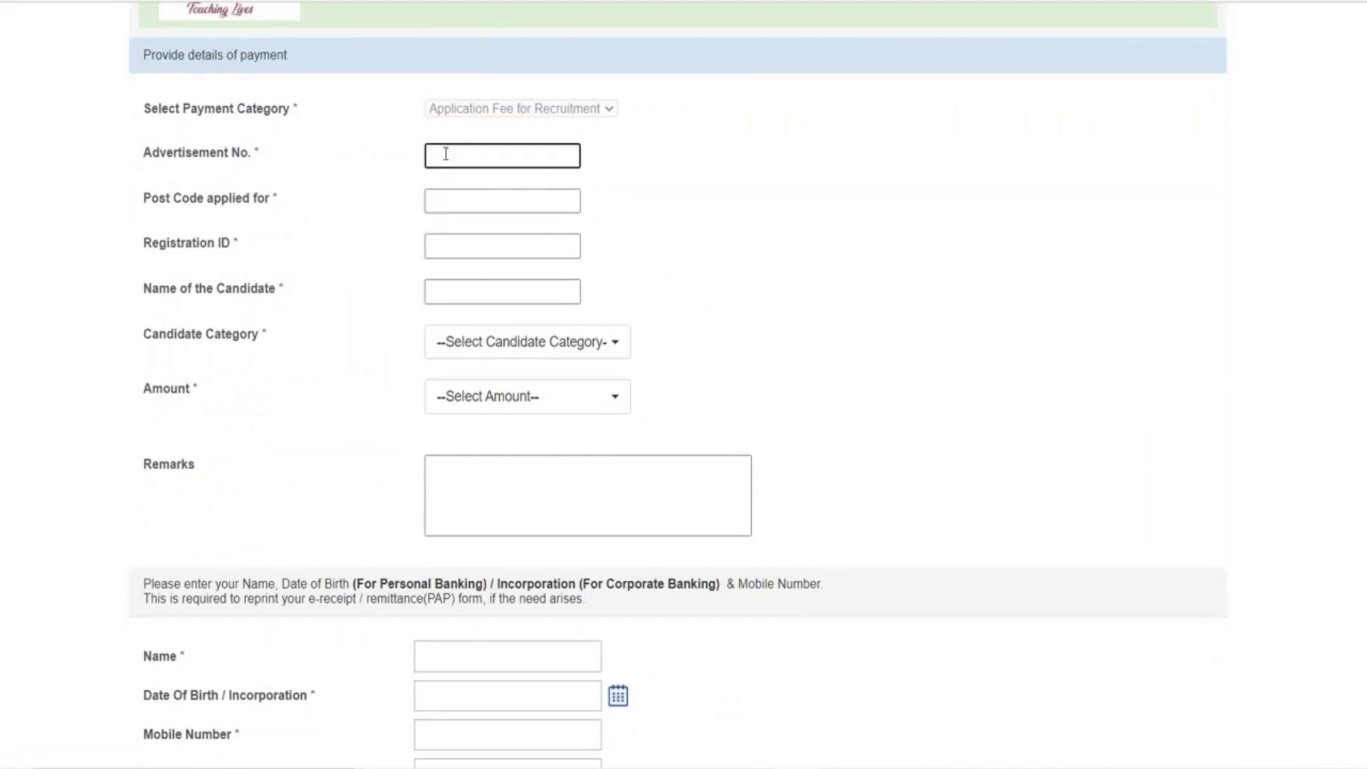
pyautogui.click(452, 203)
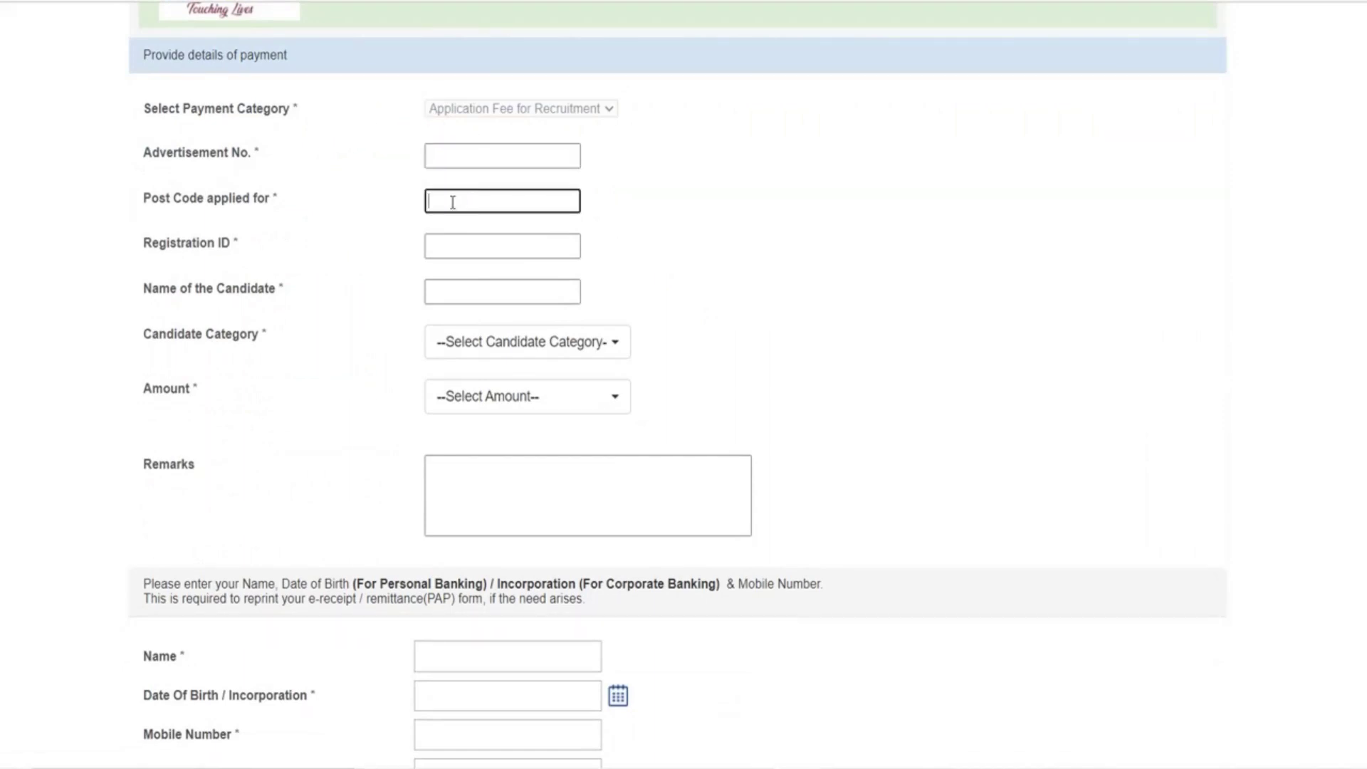
pyautogui.click(457, 247)
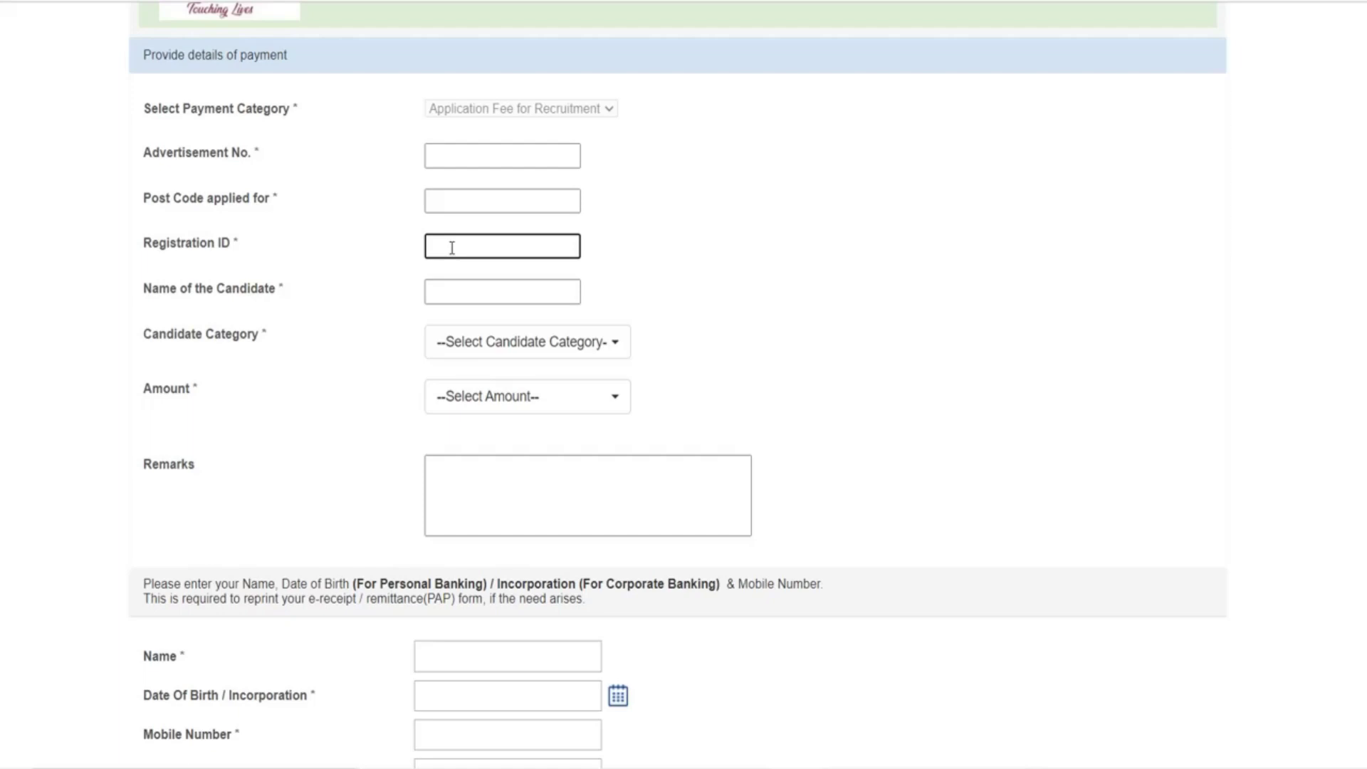
pyautogui.click(479, 352)
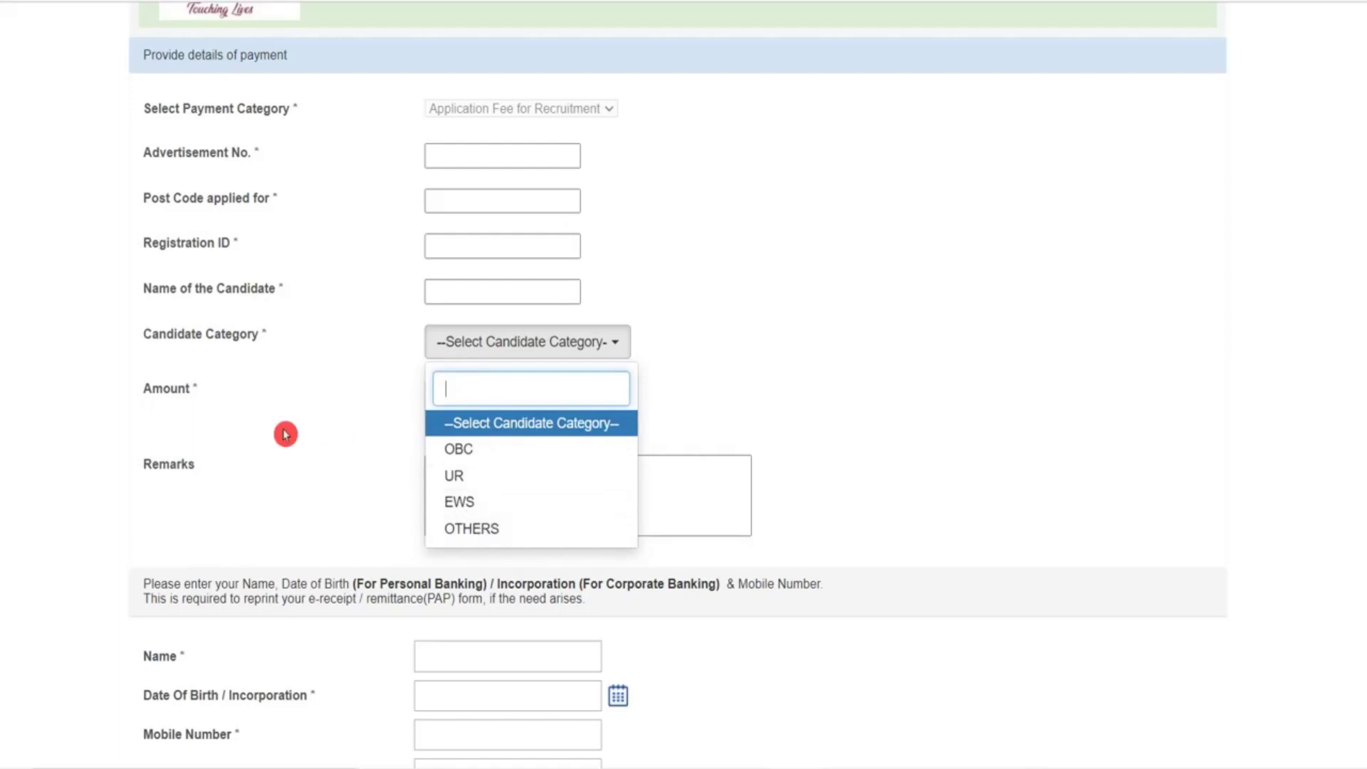
pyautogui.click(335, 434)
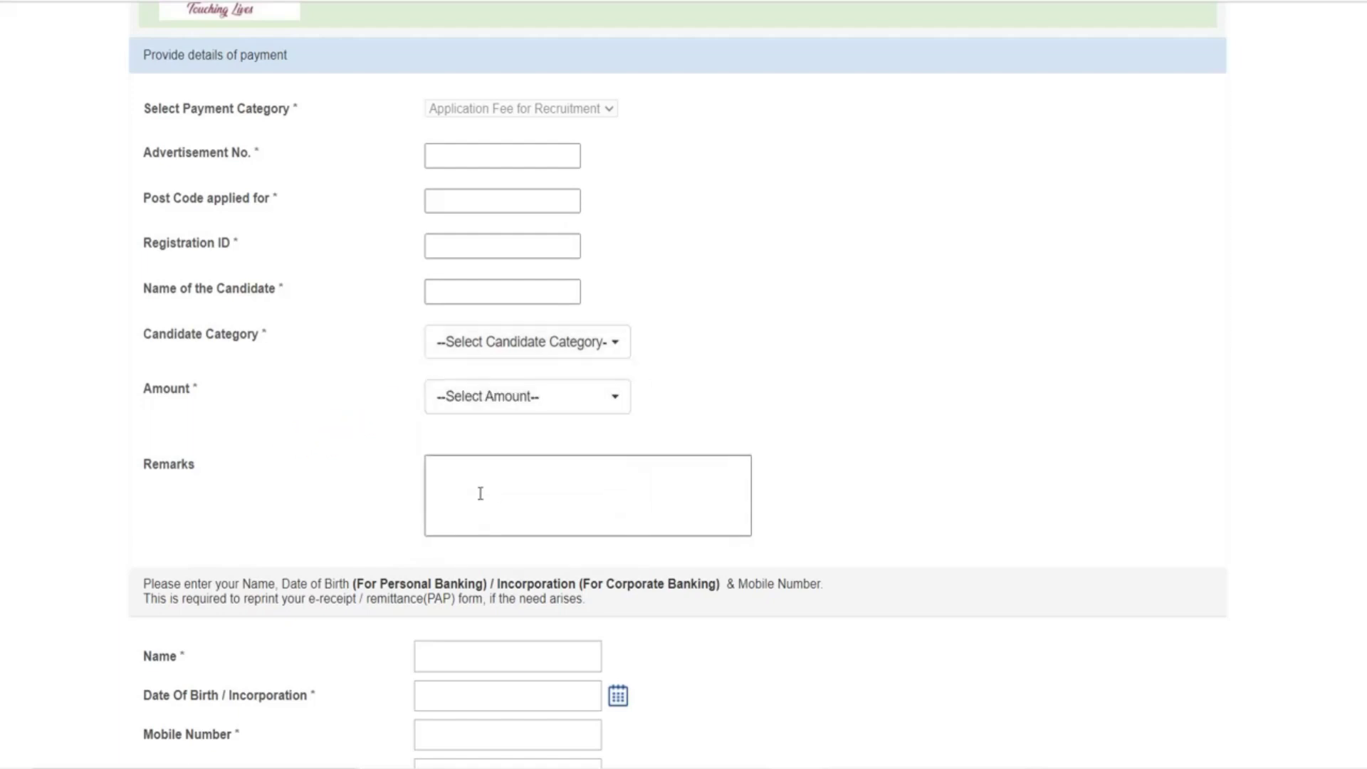
pyautogui.scroll(-4, 491, 479)
pyautogui.click(507, 243)
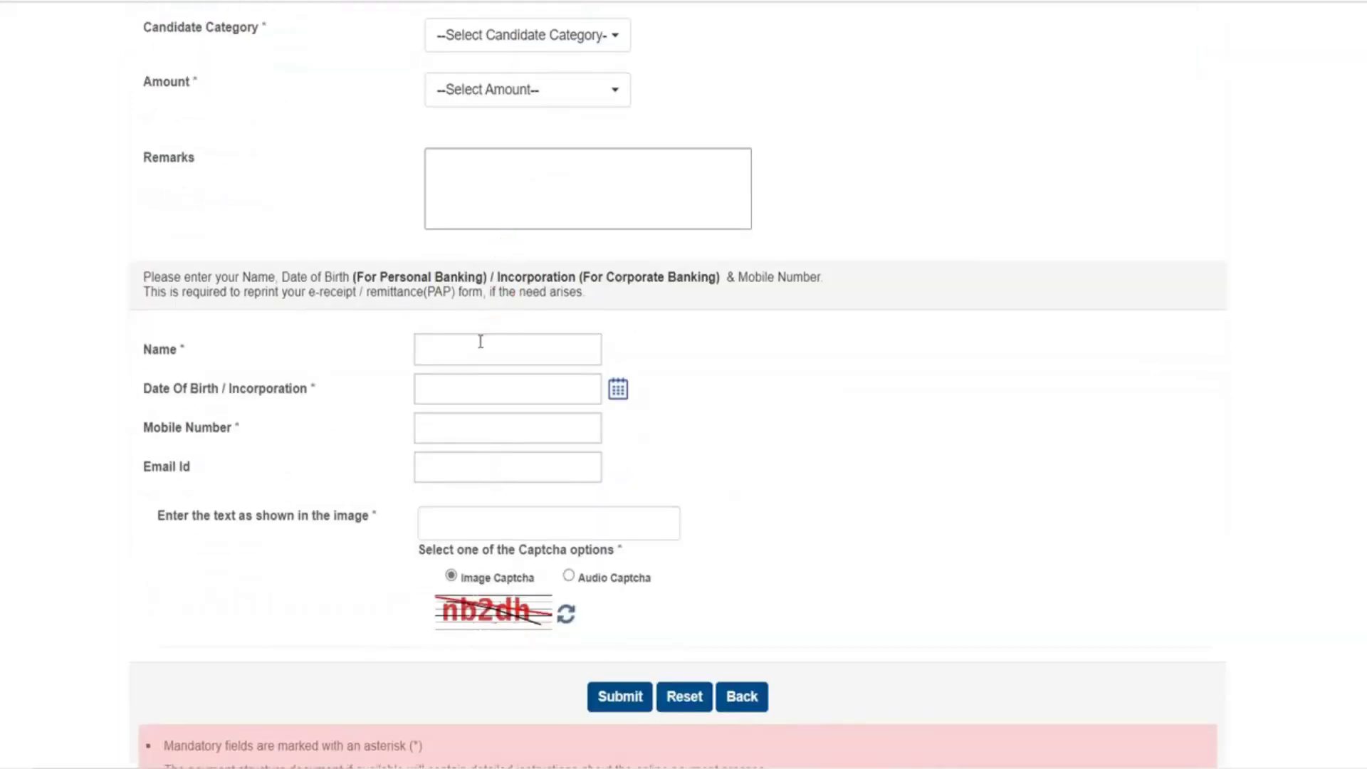
pyautogui.click(471, 420)
# Step: Read the rest of the demo payment guide, covering form submission, transaction confirmation and the available payment modes
pyautogui.scroll(-3, 645, 671)
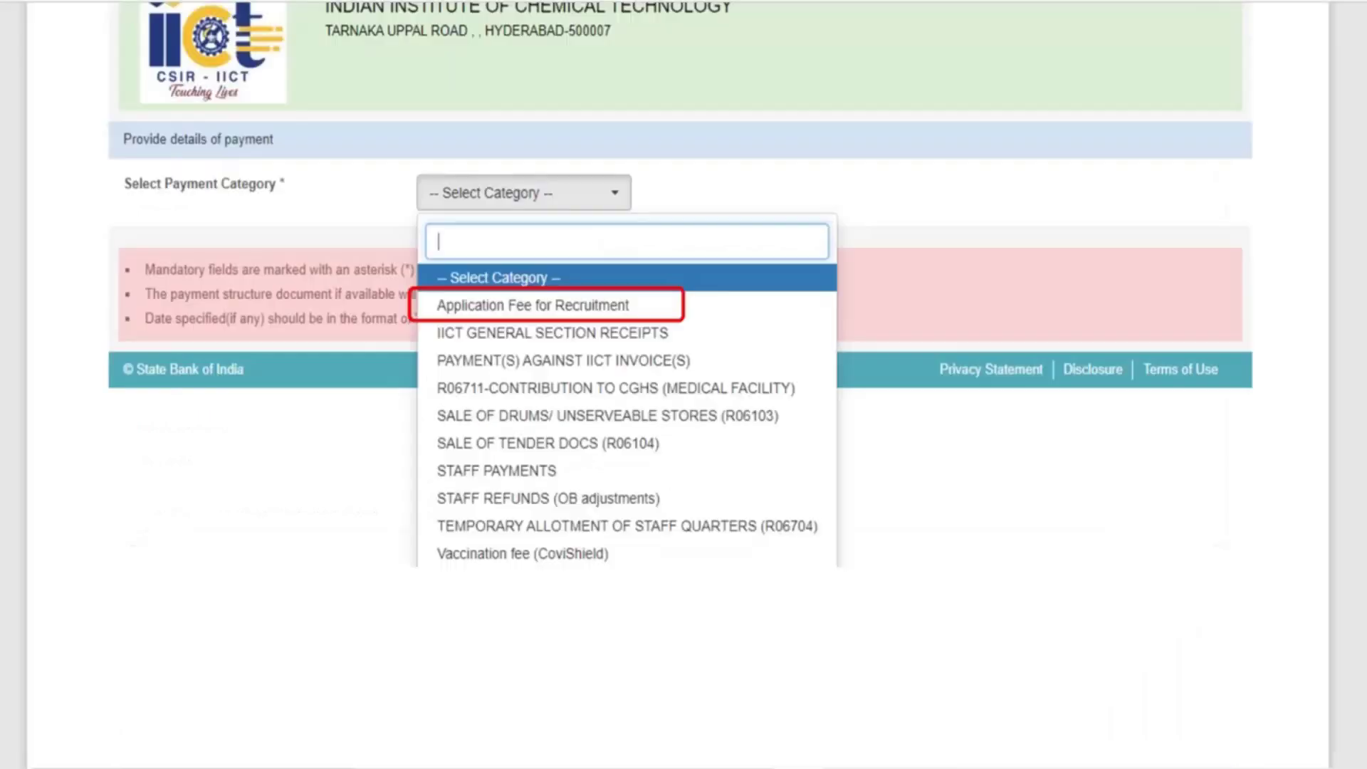
pyautogui.scroll(-10, 732, 458)
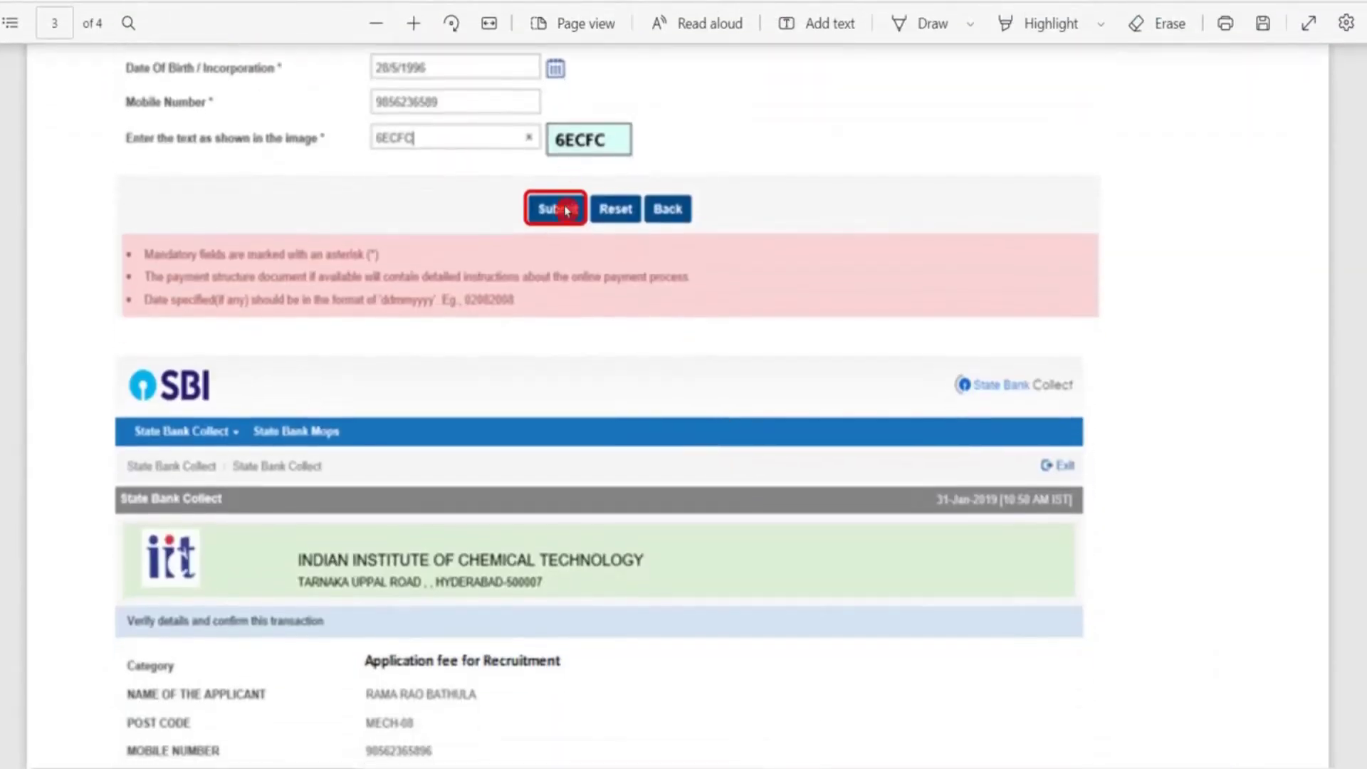
pyautogui.scroll(-5, 677, 268)
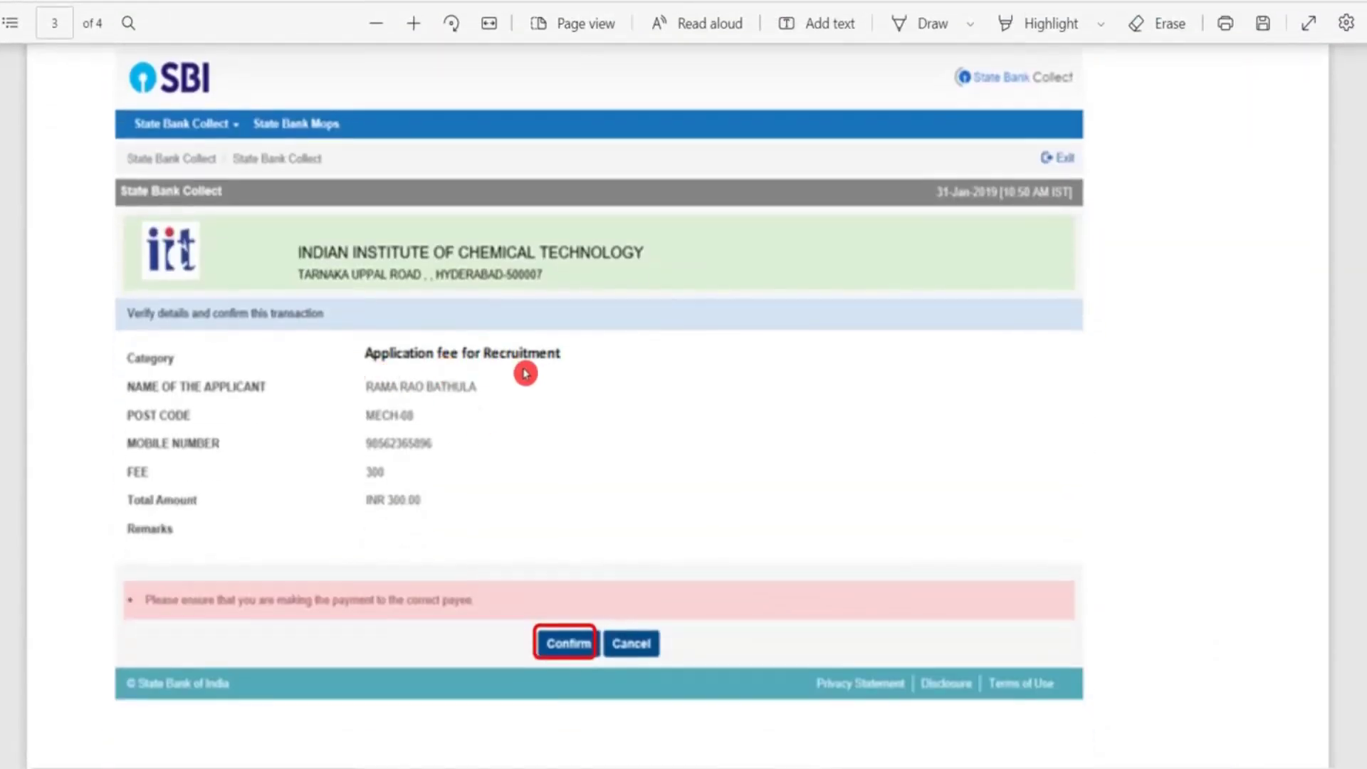
pyautogui.scroll(-5, 595, 388)
pyautogui.scroll(-12, 644, 382)
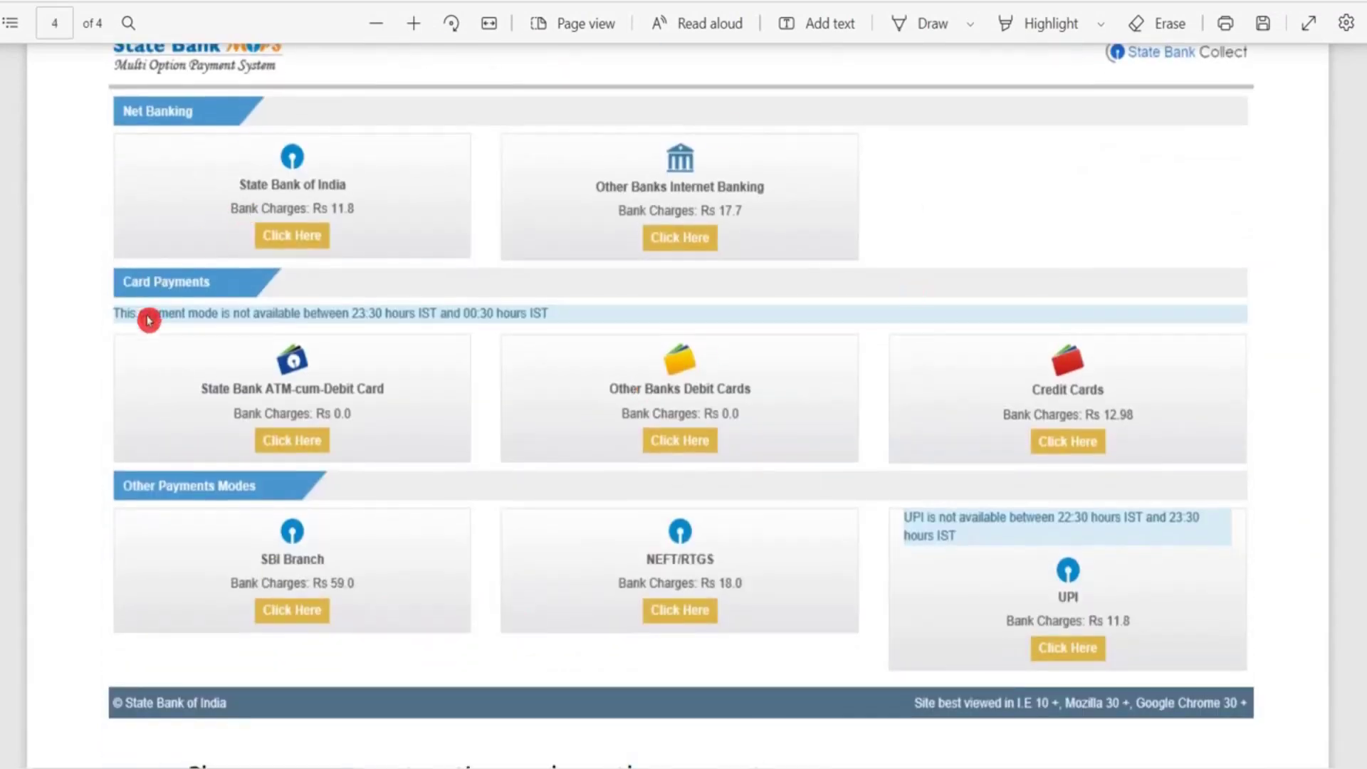
pyautogui.scroll(3, 153, 328)
pyautogui.scroll(-3, 237, 399)
pyautogui.scroll(-1, 274, 401)
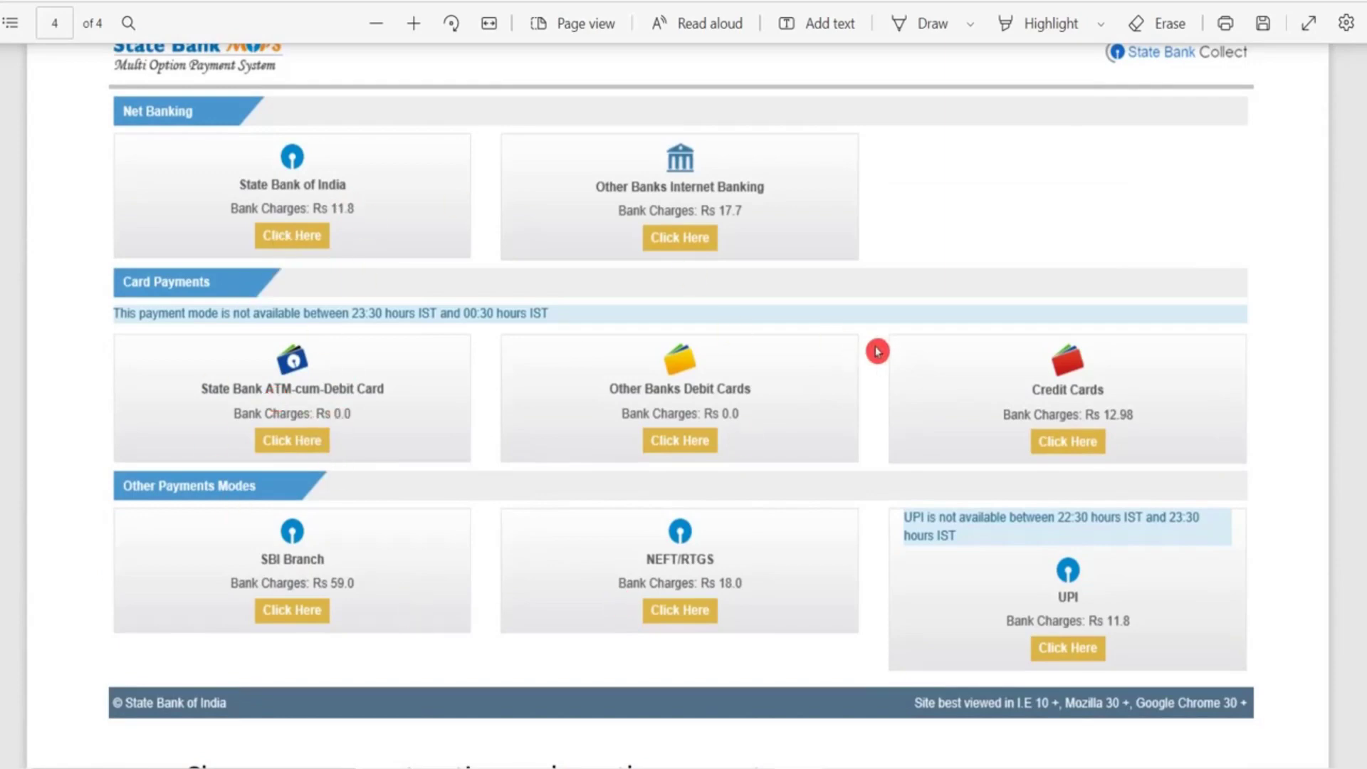
# Step: Read the closing instructions of the demo payment guide about paying and entering the transaction details in the application form
pyautogui.scroll(-8, 847, 390)
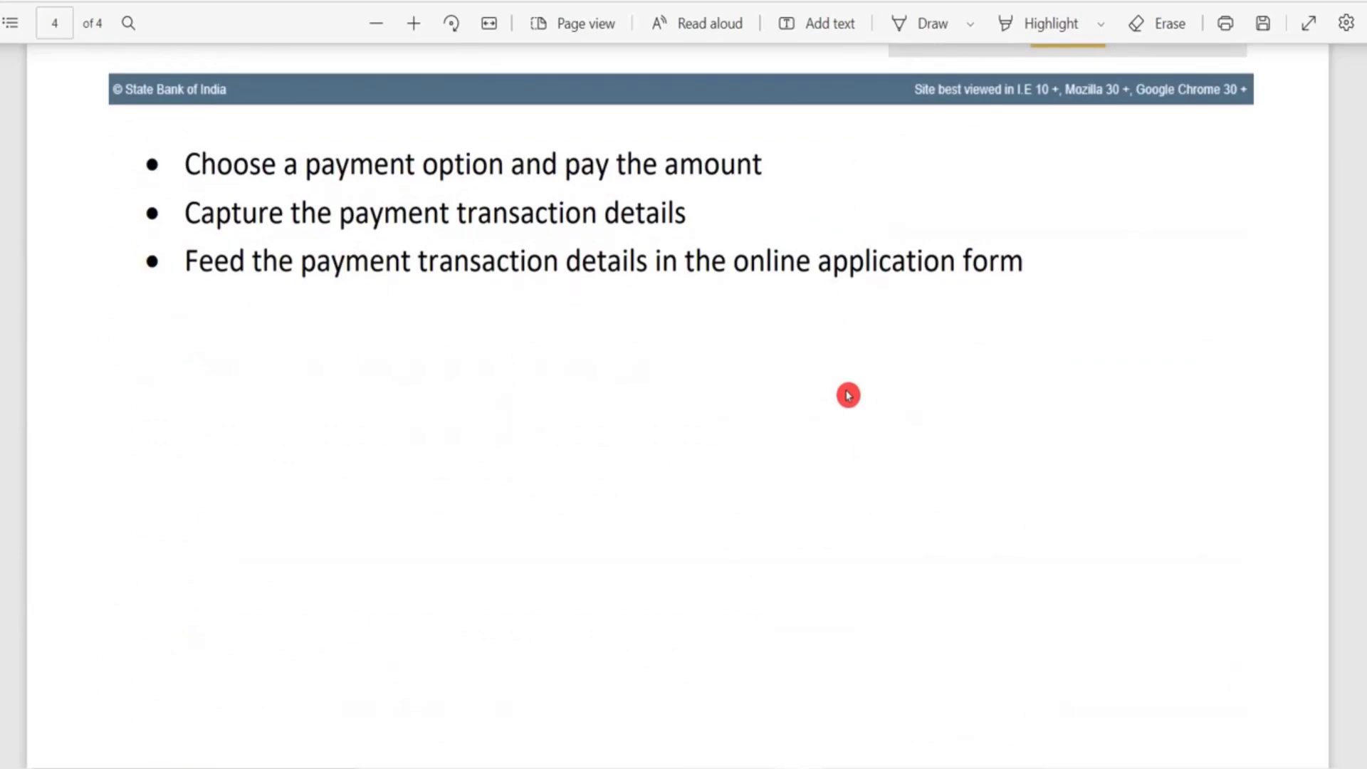
pyautogui.scroll(5, 847, 394)
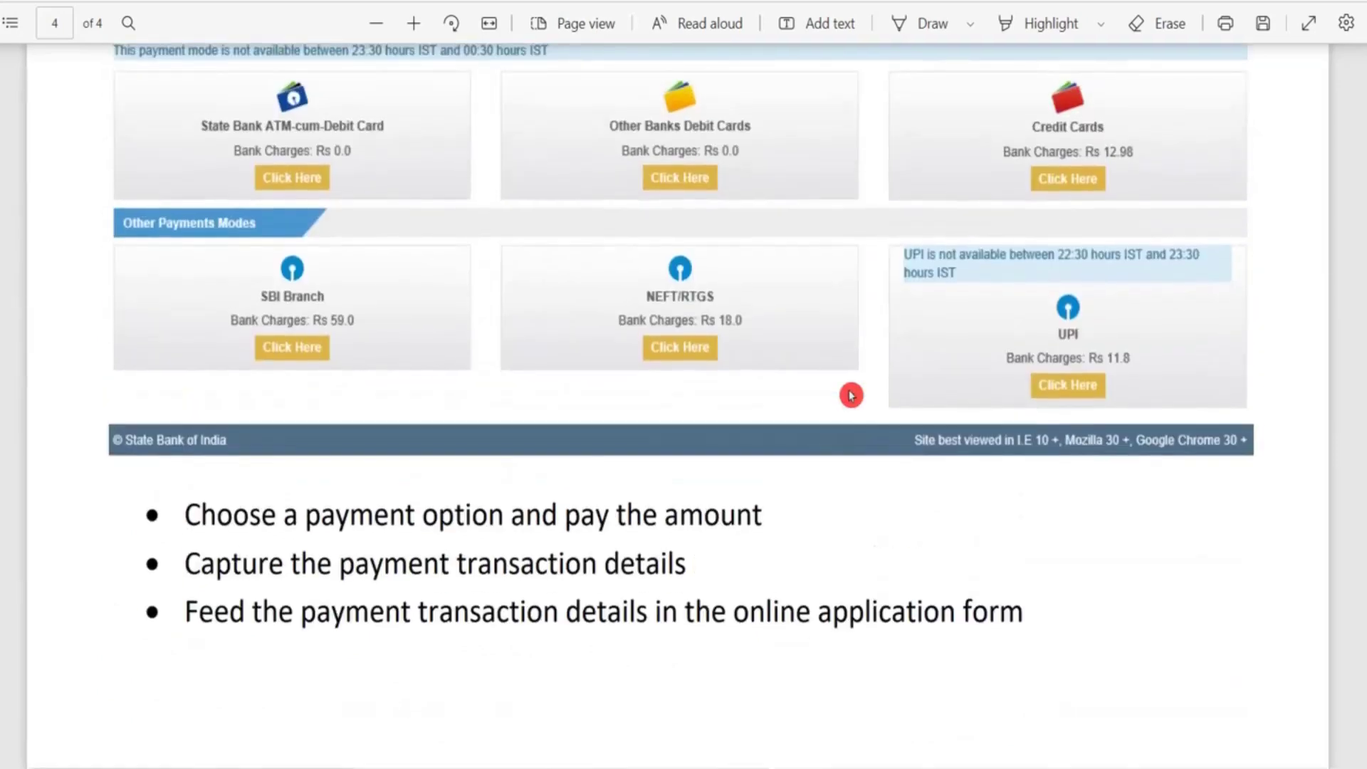
pyautogui.scroll(4, 851, 395)
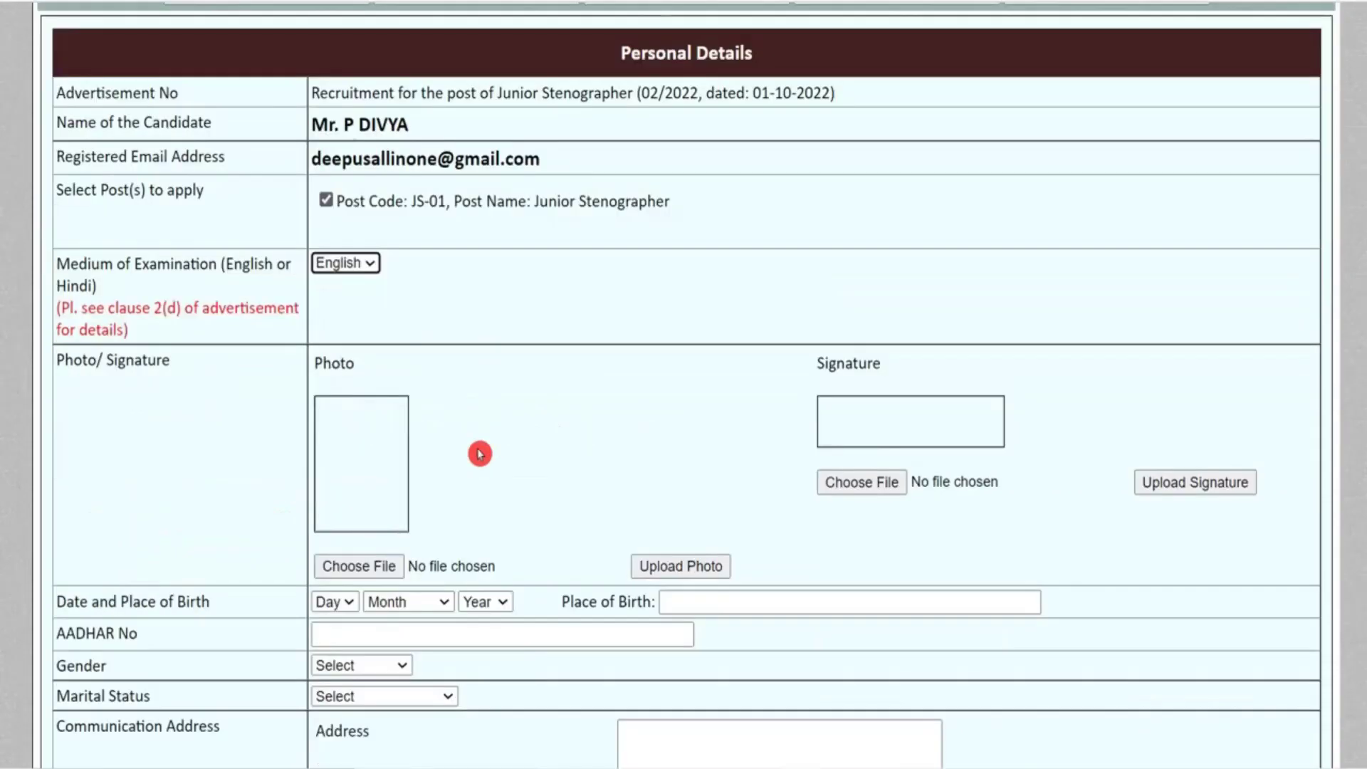
# Step: In the Personal Details form, answer Yes to being a citizen of India by birth and/or domicile
pyautogui.scroll(-1, 480, 454)
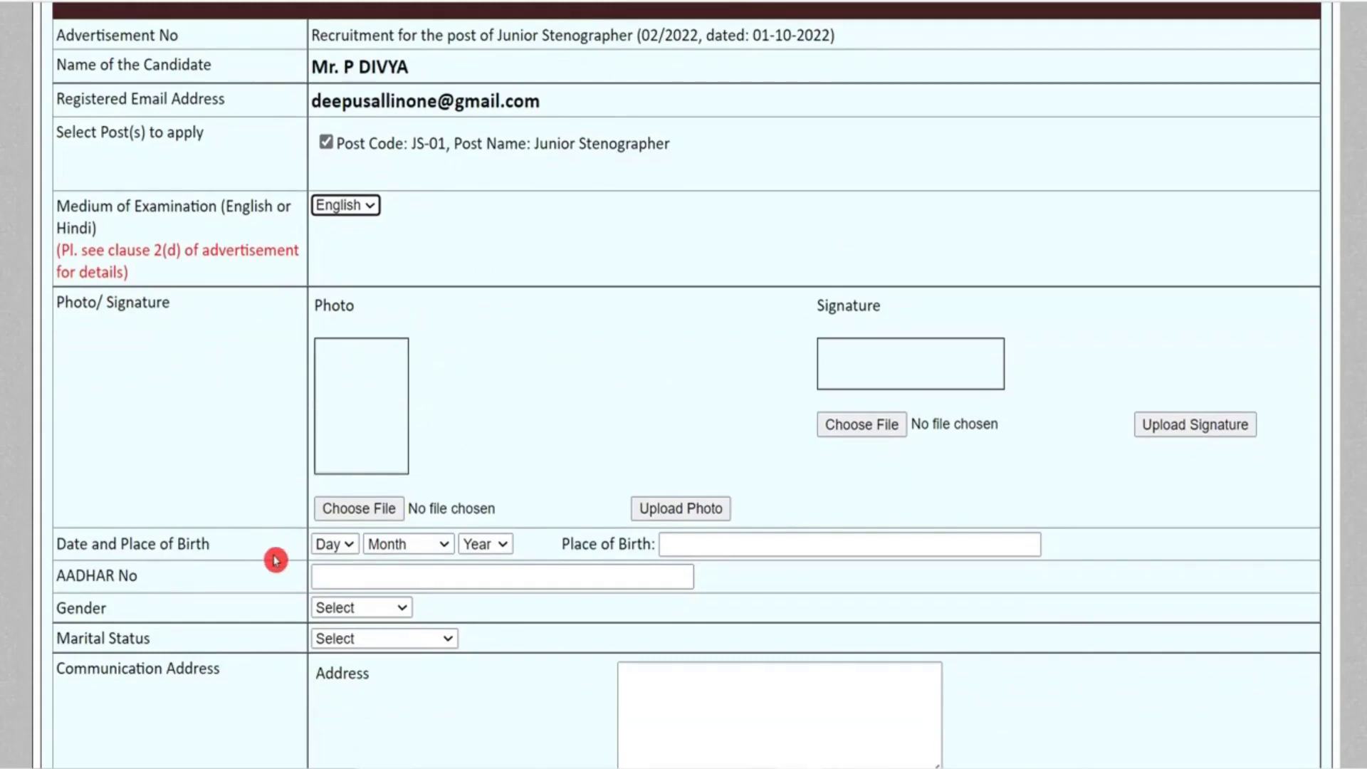
pyautogui.scroll(-5, 306, 555)
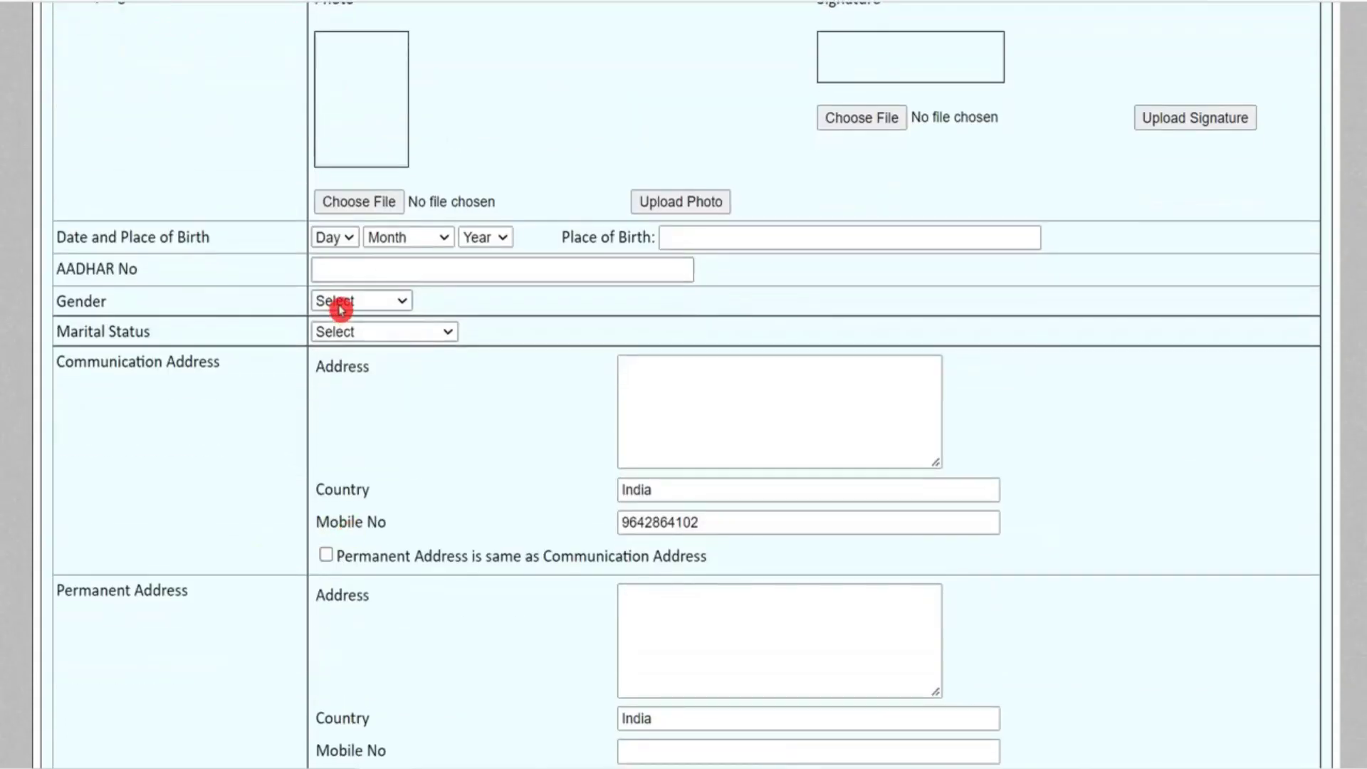
pyautogui.scroll(-5, 474, 433)
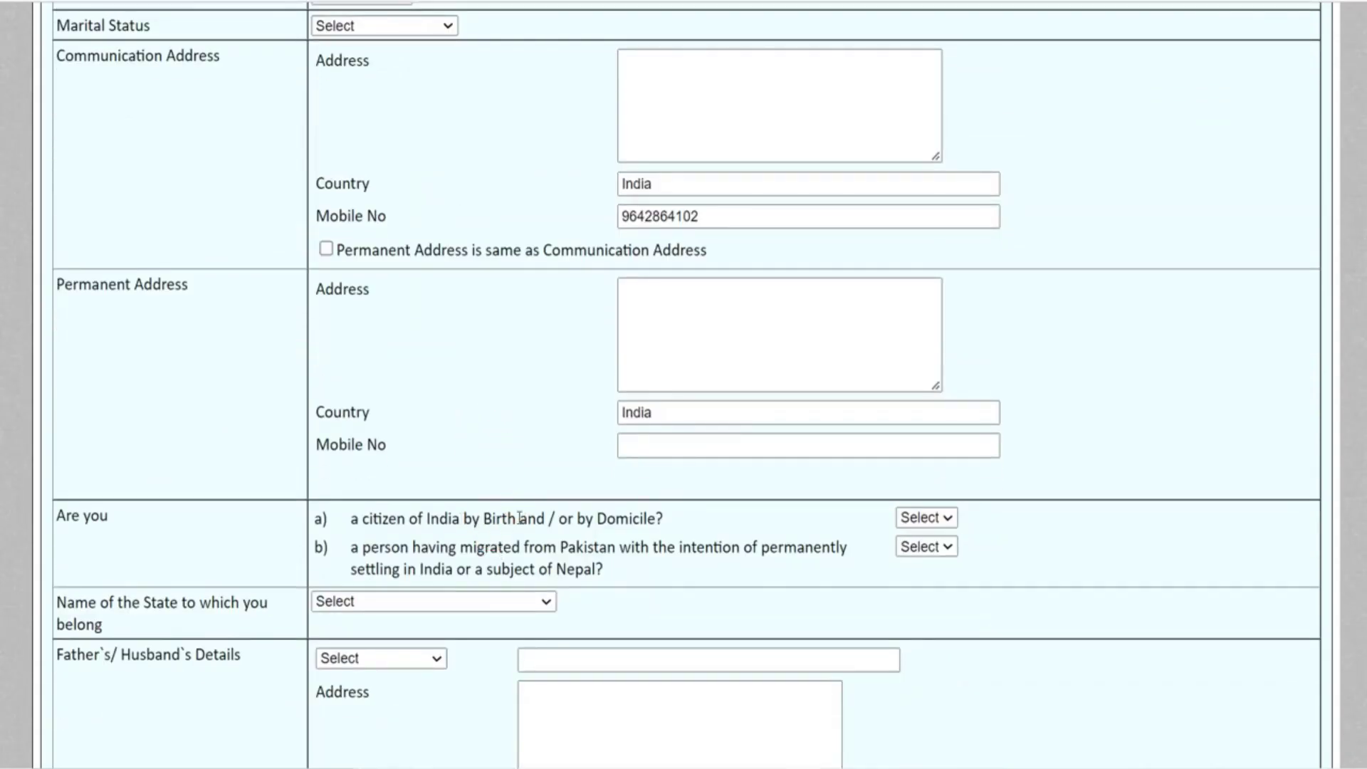
pyautogui.click(626, 533)
pyautogui.click(947, 518)
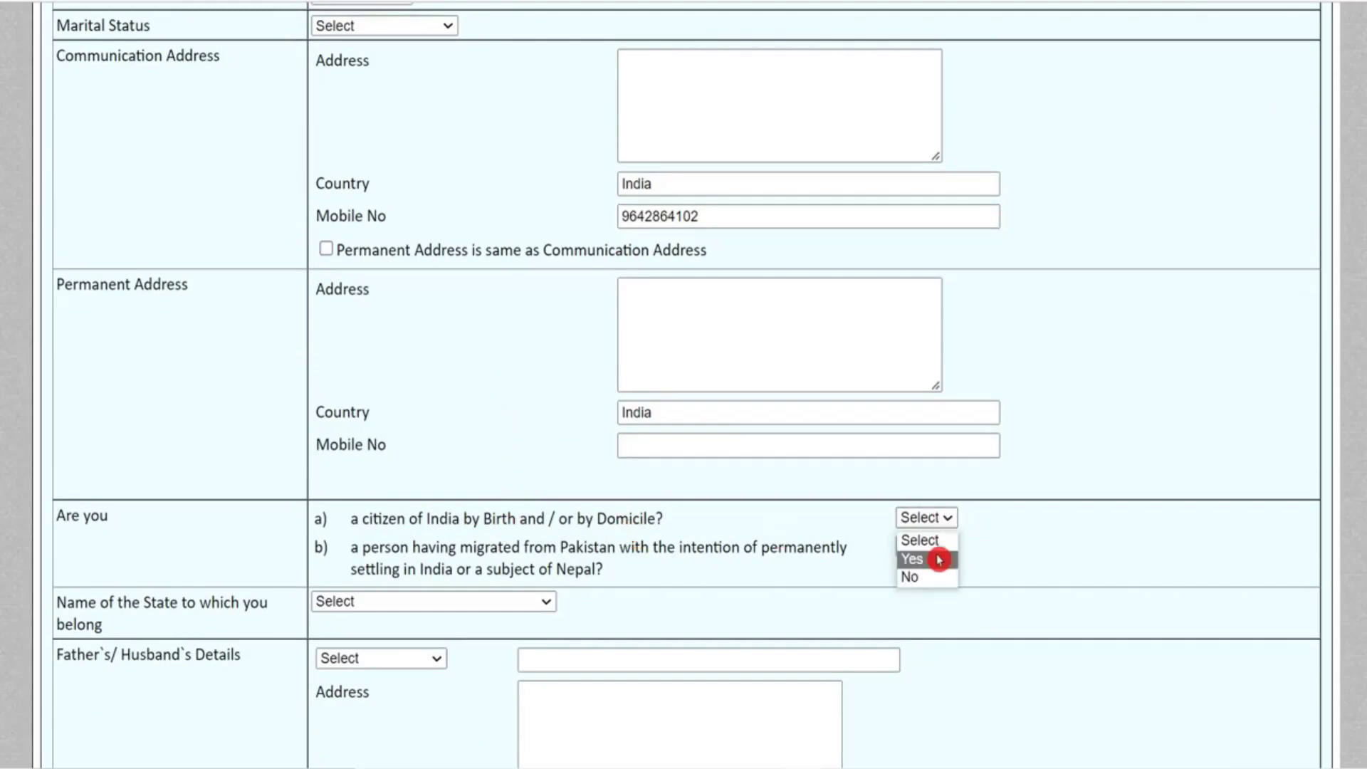
pyautogui.click(1086, 553)
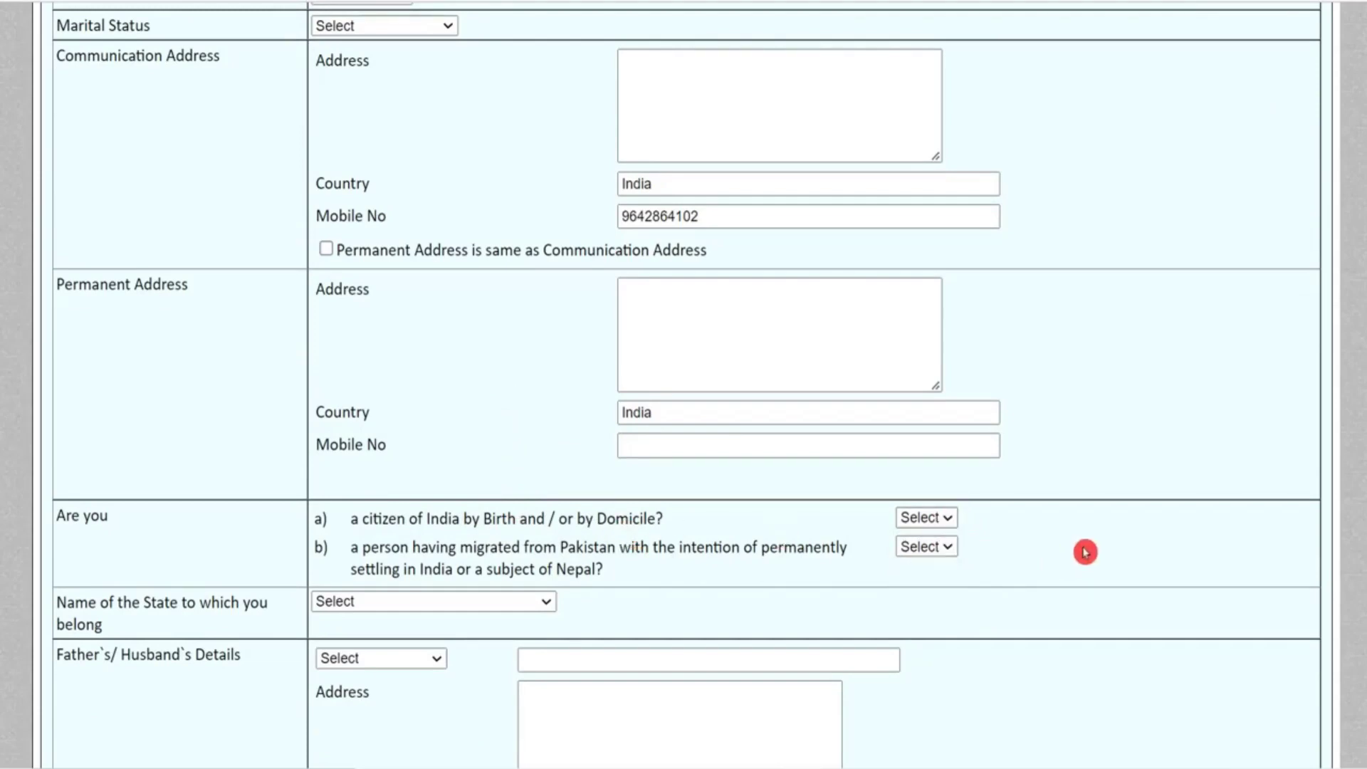
pyautogui.click(926, 525)
pyautogui.click(939, 557)
pyautogui.scroll(-2, 744, 538)
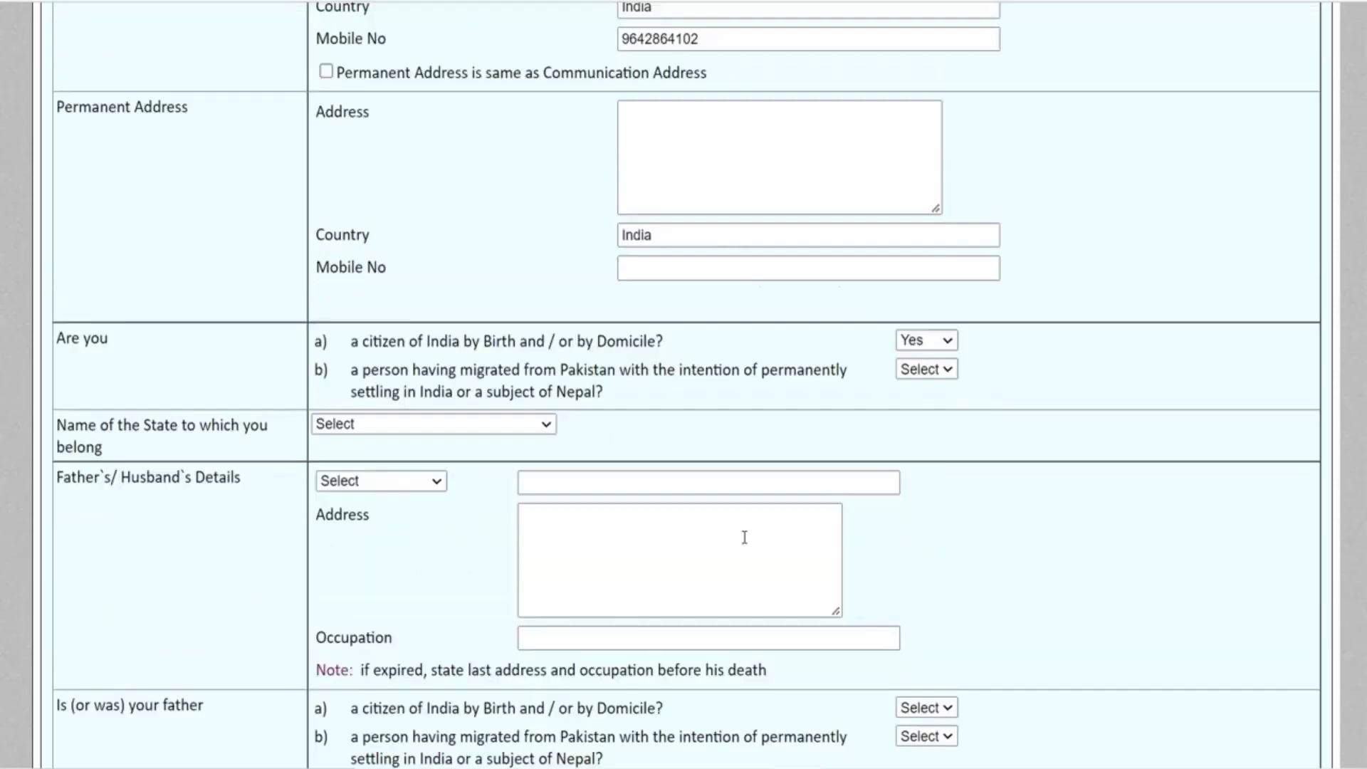
# Step: Examine the further Personal Details fields, from home state and father's/husband's details to religion, category, government service and CSIR relations
pyautogui.scroll(-2, 744, 537)
pyautogui.click(367, 297)
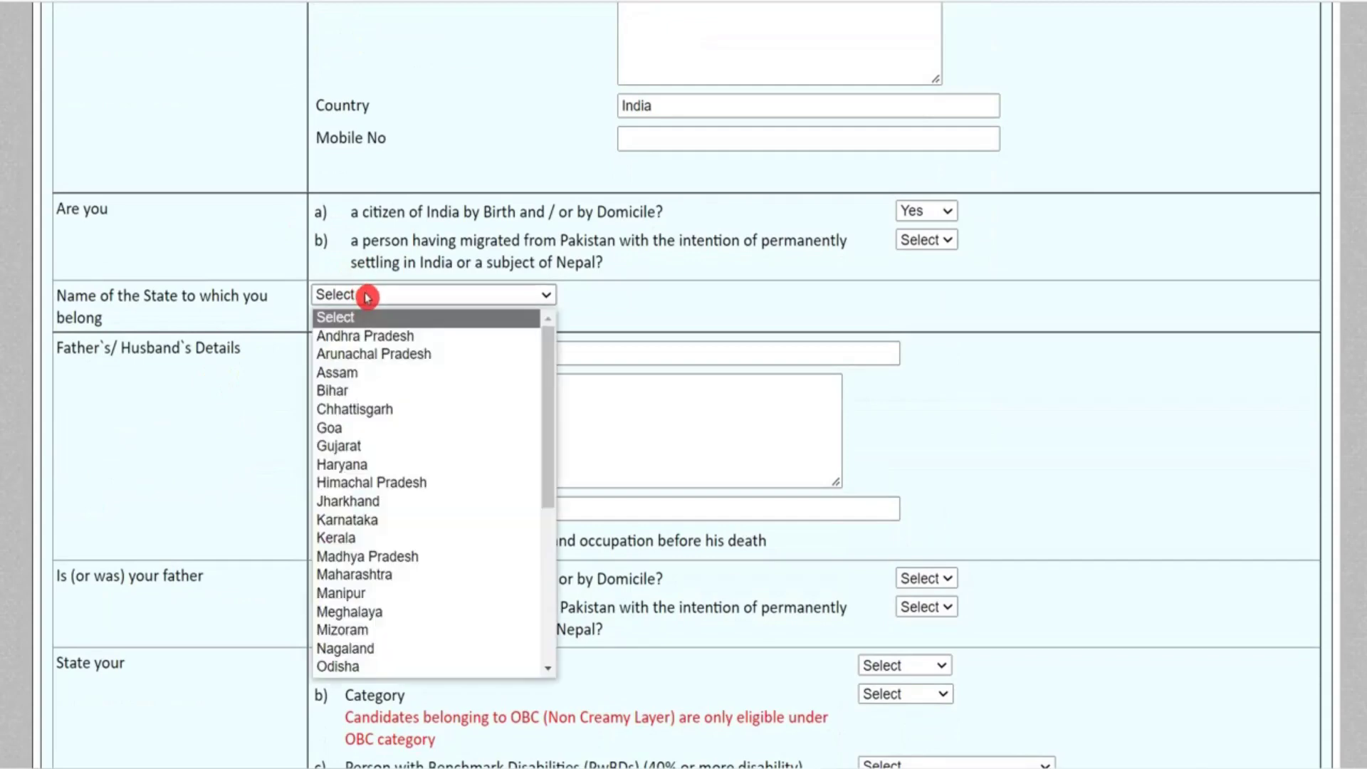
pyautogui.click(366, 297)
pyautogui.scroll(-4, 572, 392)
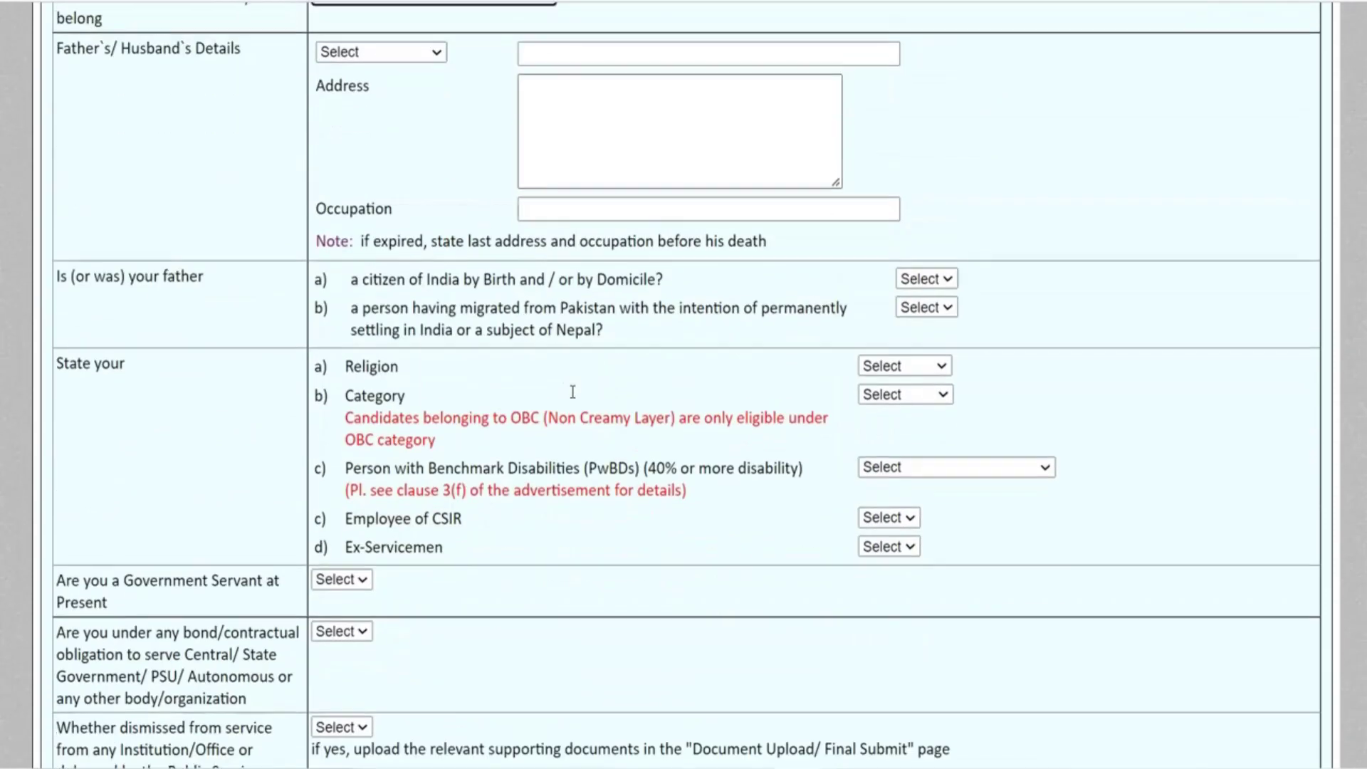
pyautogui.click(573, 381)
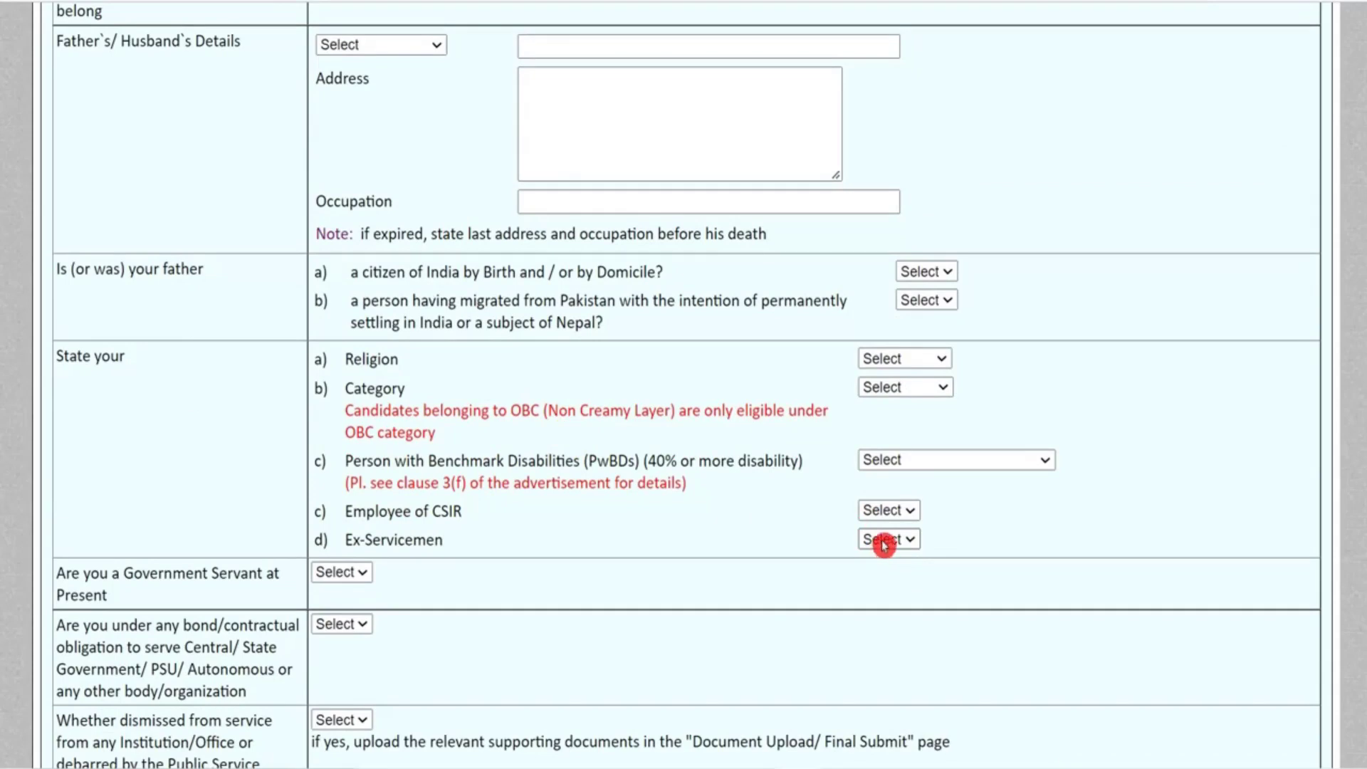
pyautogui.scroll(-4, 882, 545)
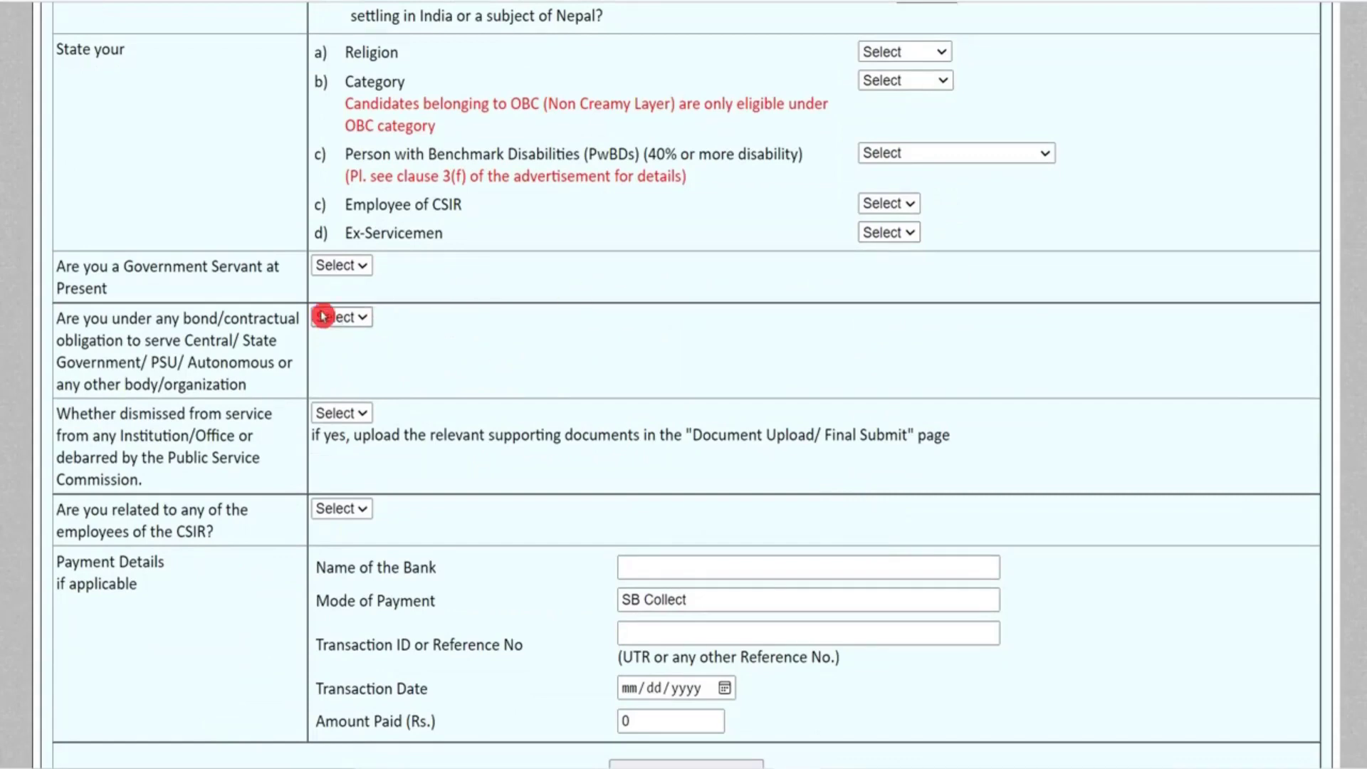
pyautogui.click(342, 266)
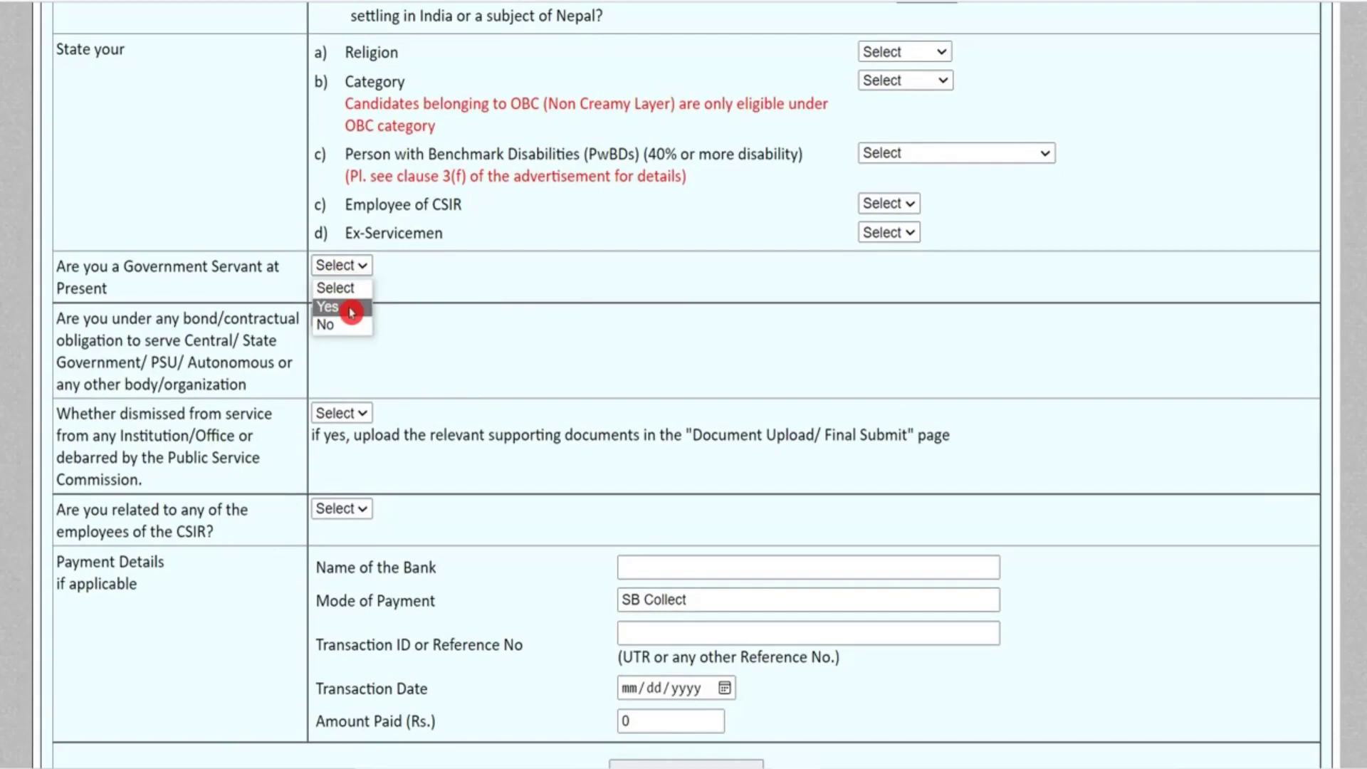
pyautogui.click(554, 369)
pyautogui.scroll(-3, 554, 368)
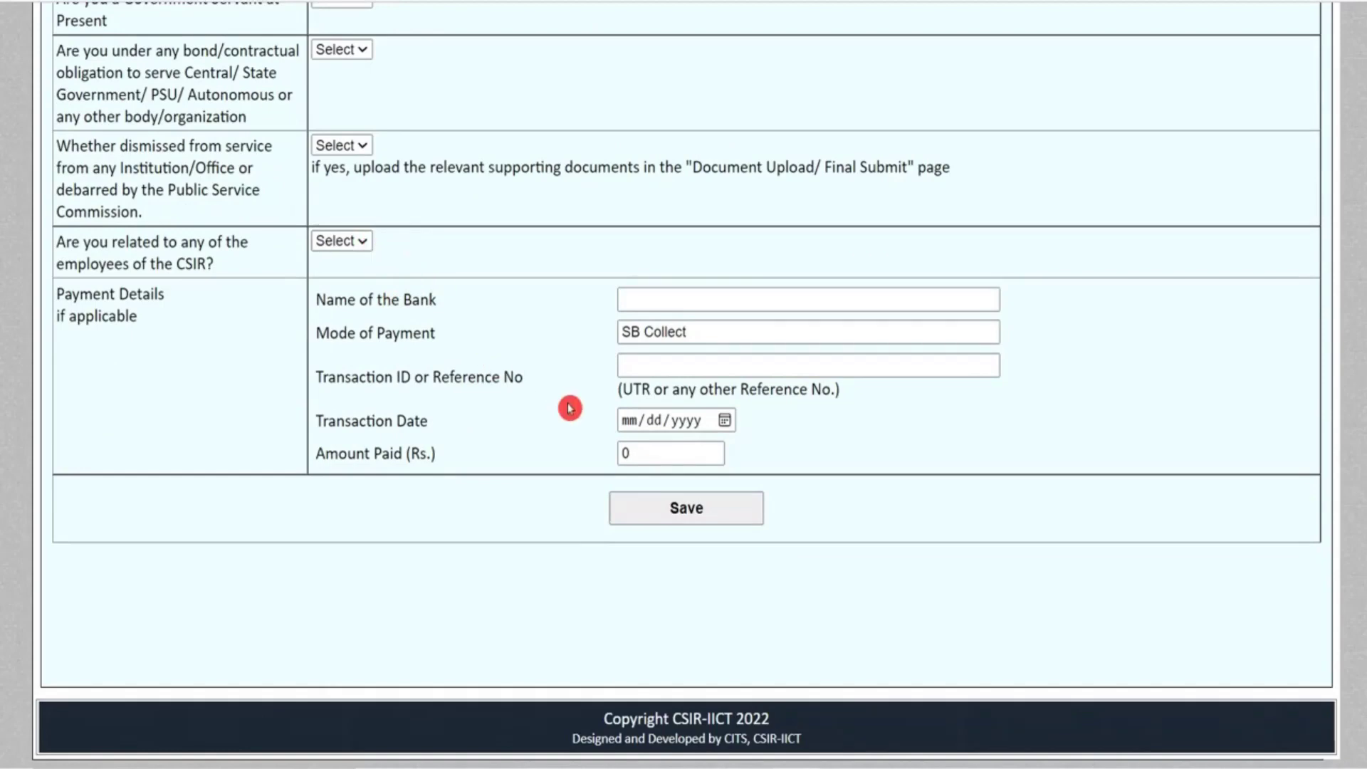
# Step: Review the Payment Details fields for bank name, transaction reference, date and amount, comparing them with the SBI Collect payment form
pyautogui.click(664, 299)
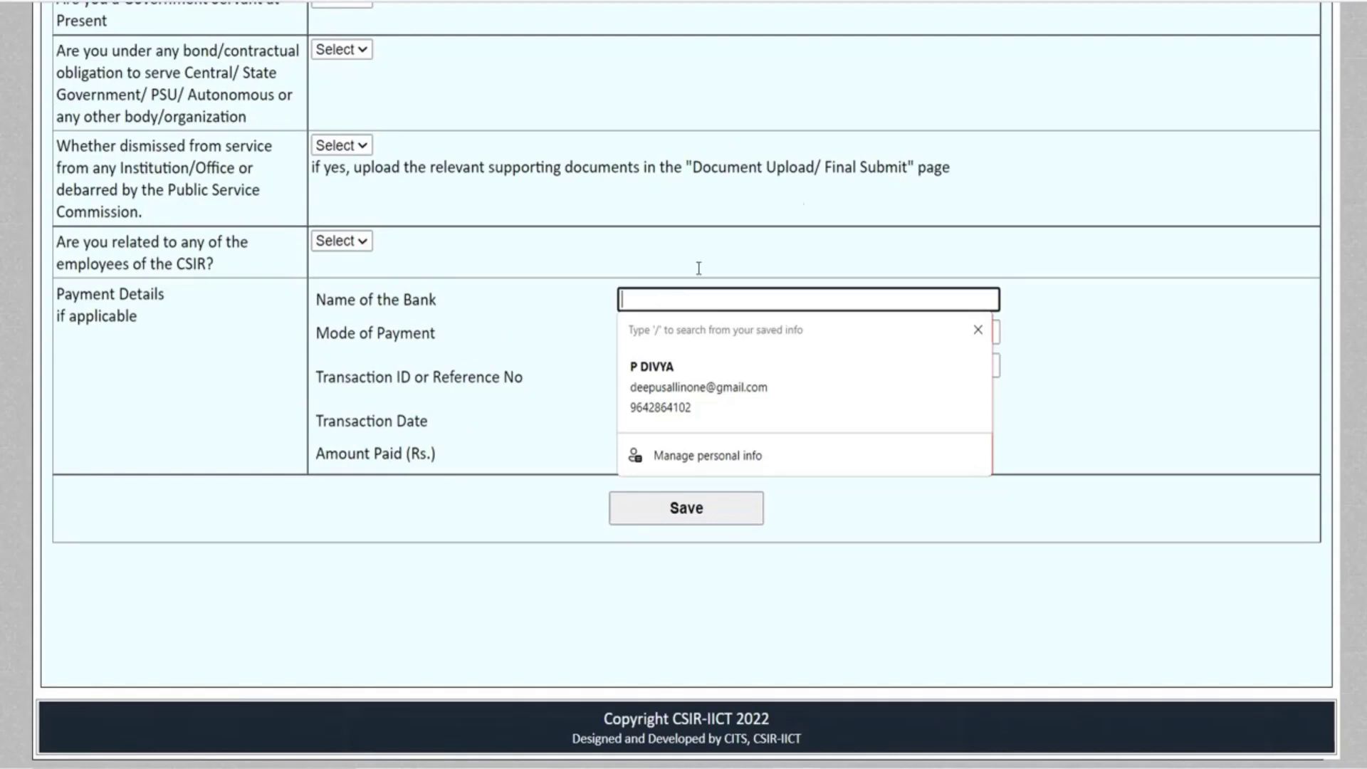
pyautogui.click(799, 308)
pyautogui.moveTo(334, 300); pyautogui.dragTo(464, 296)
pyautogui.click(465, 299)
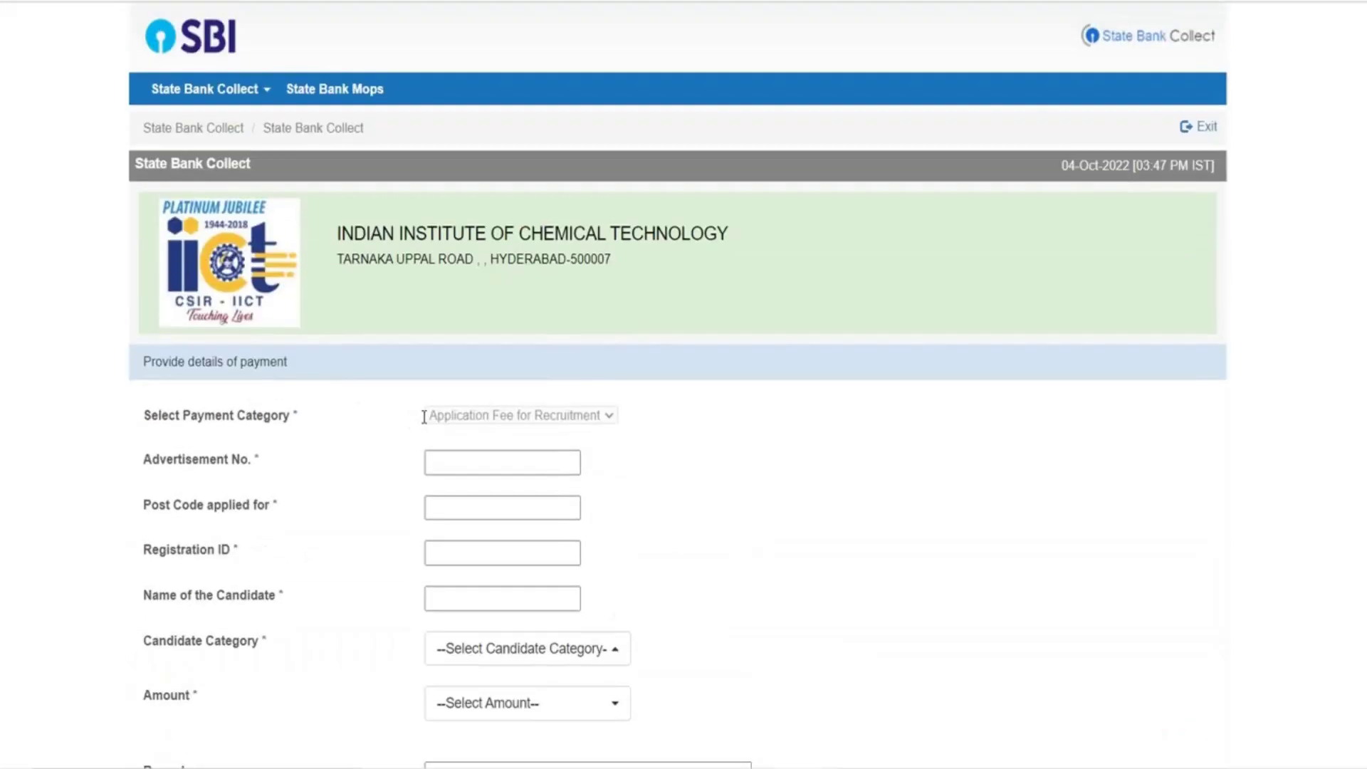
pyautogui.scroll(-10, 423, 416)
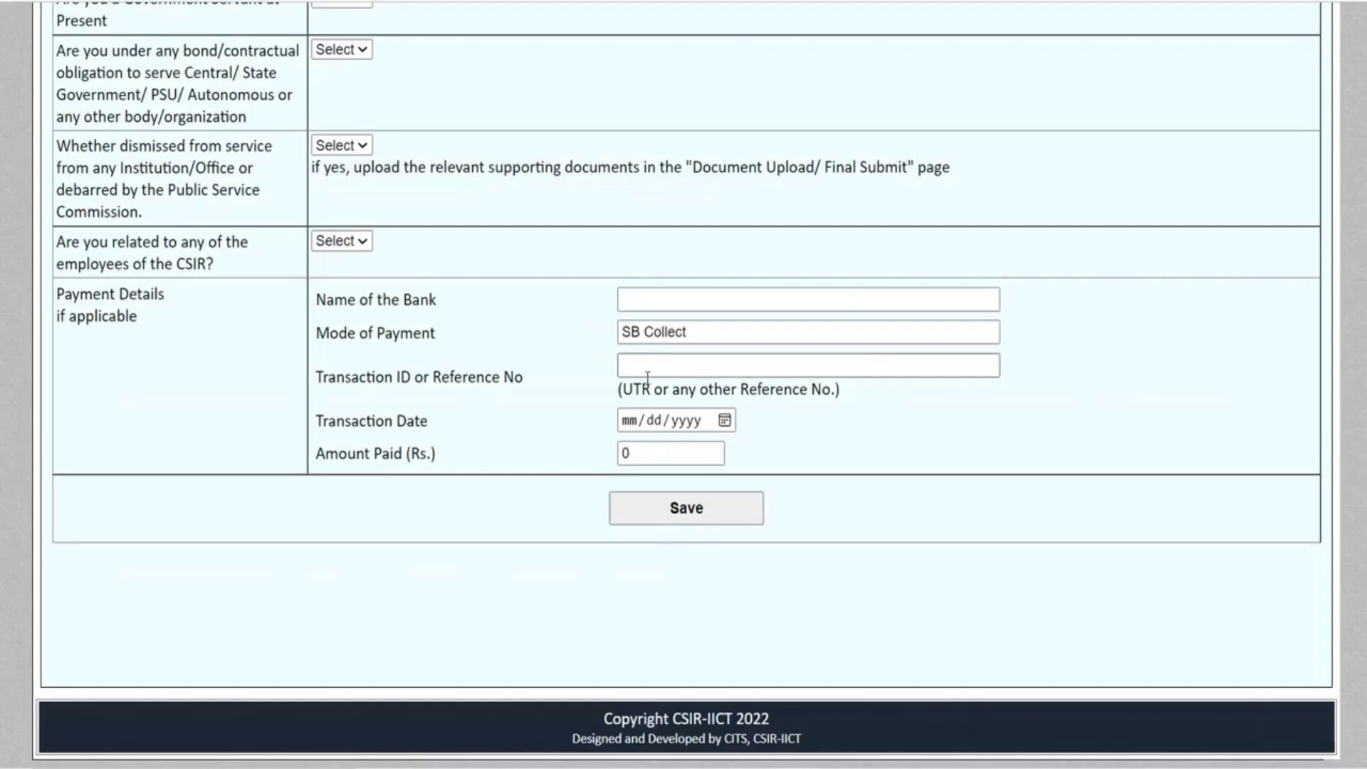
pyautogui.click(663, 430)
pyautogui.click(662, 466)
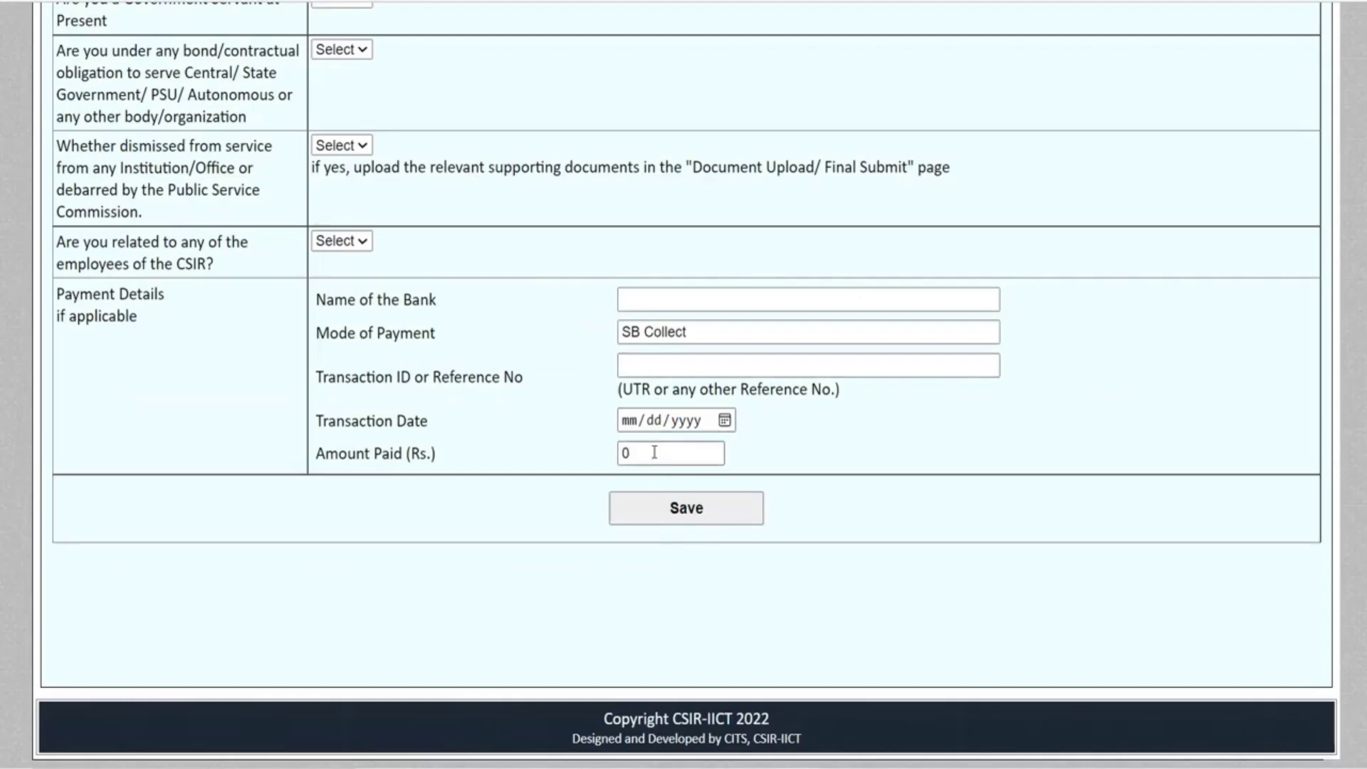
pyautogui.click(686, 506)
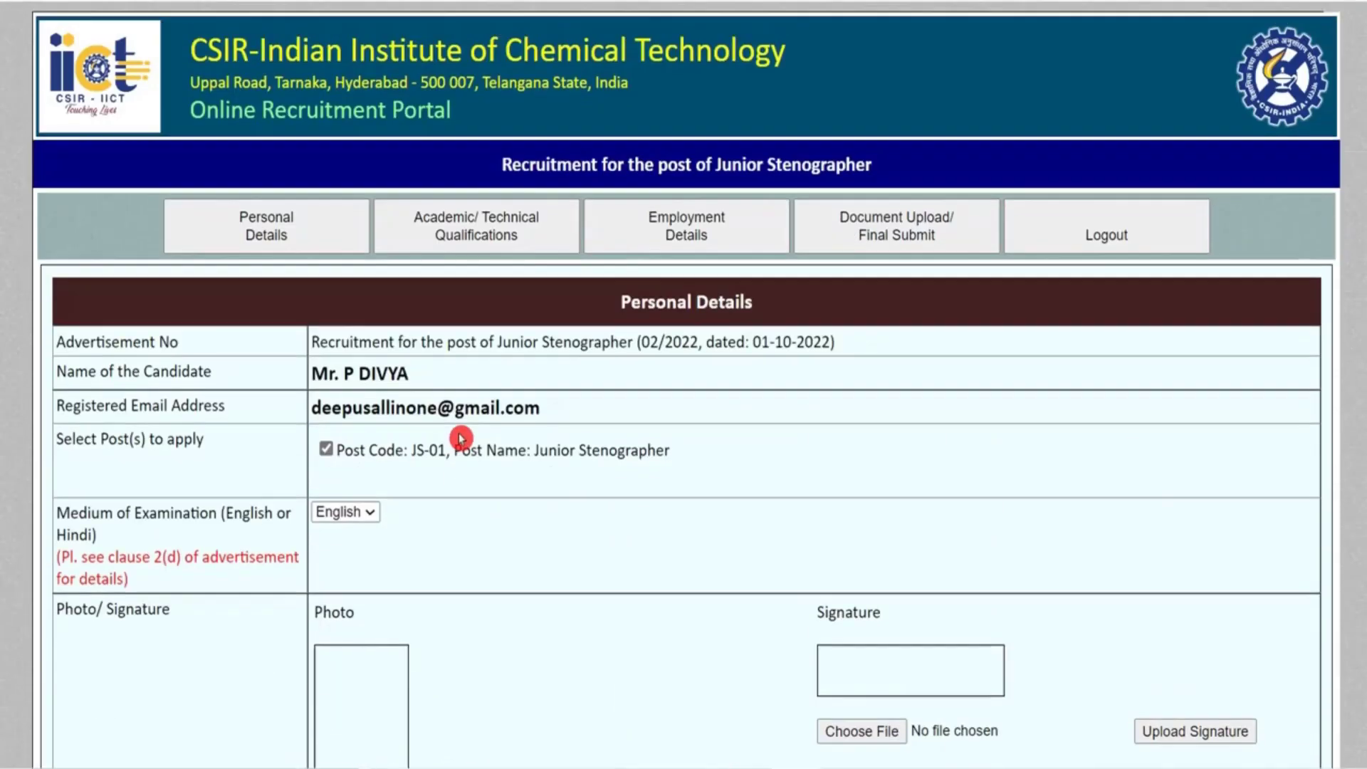
# Step: Open the Academic/Technical Qualifications section and examine its 10th and 12th entries, stenography proficiency and additional qualifications fields
pyautogui.click(484, 239)
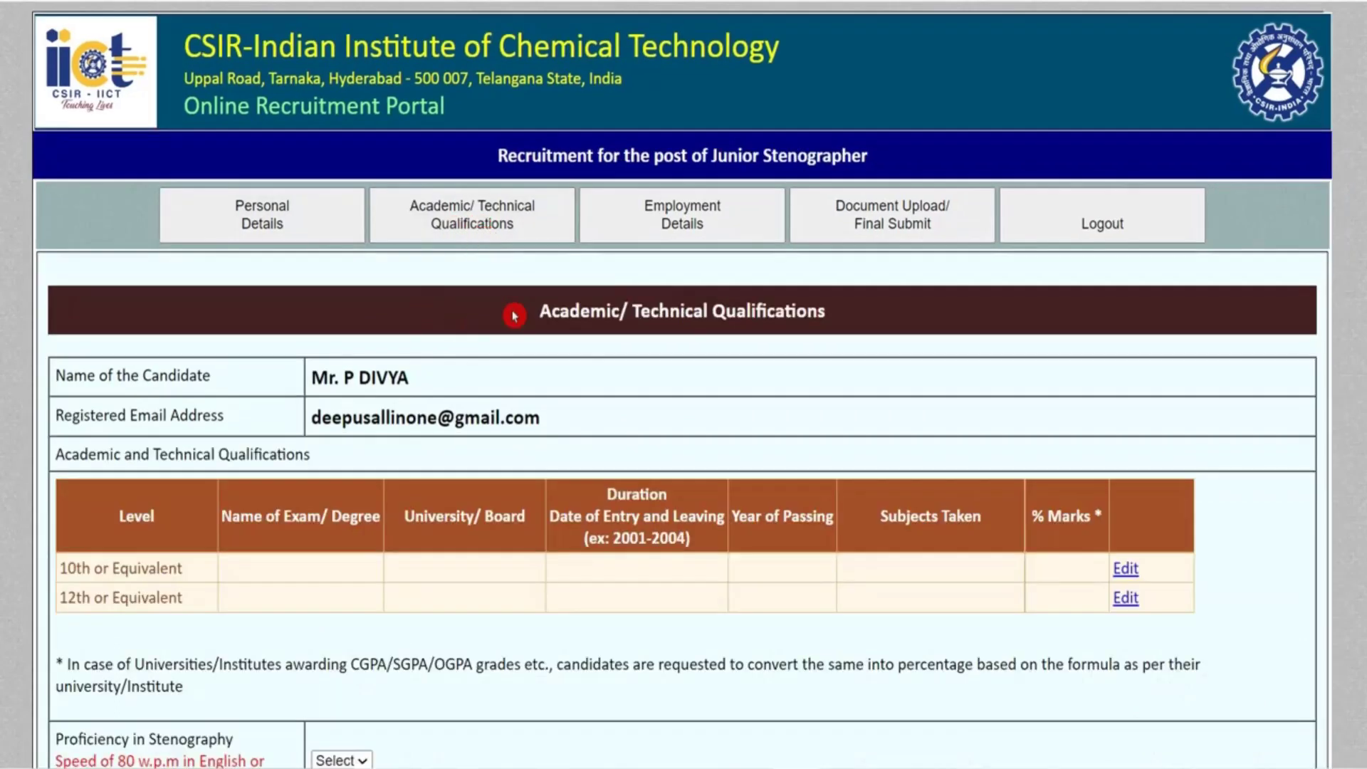
pyautogui.scroll(-4, 514, 321)
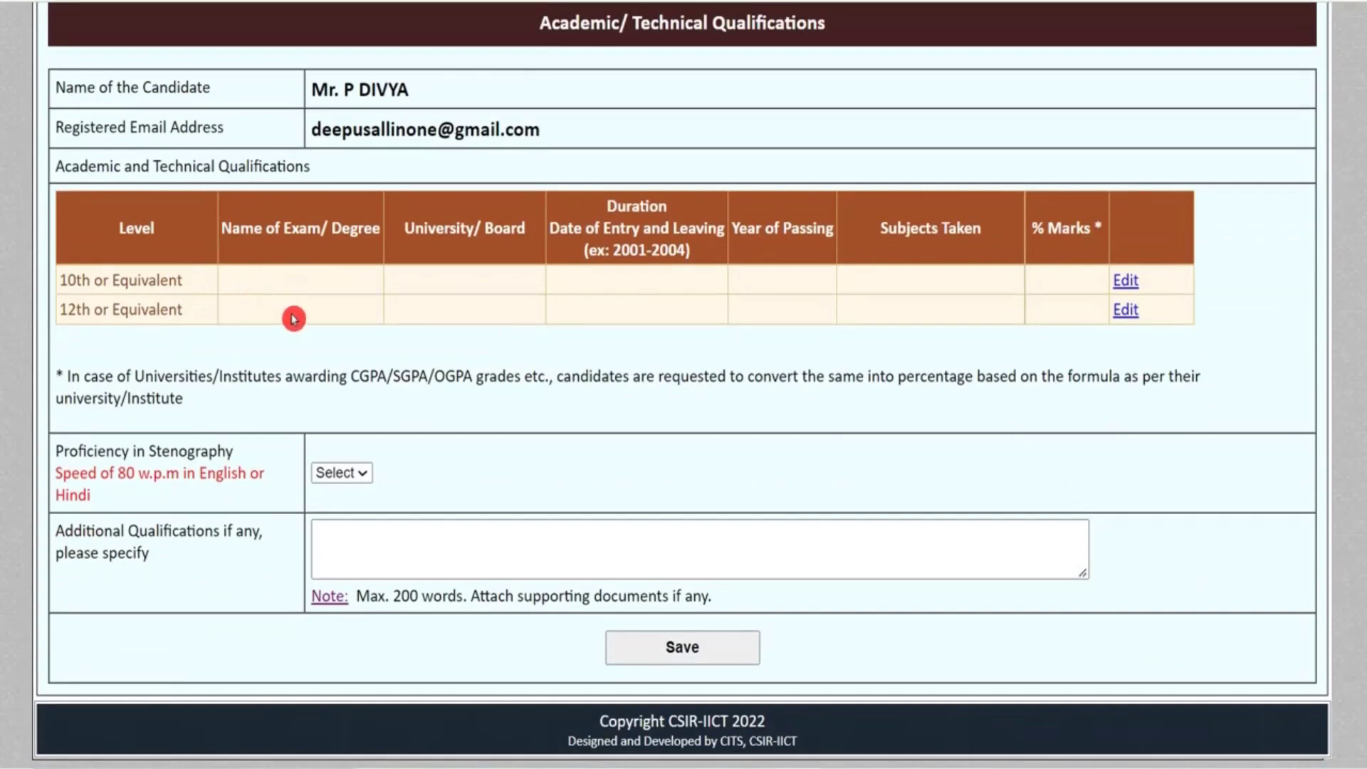
pyautogui.click(354, 476)
pyautogui.click(445, 472)
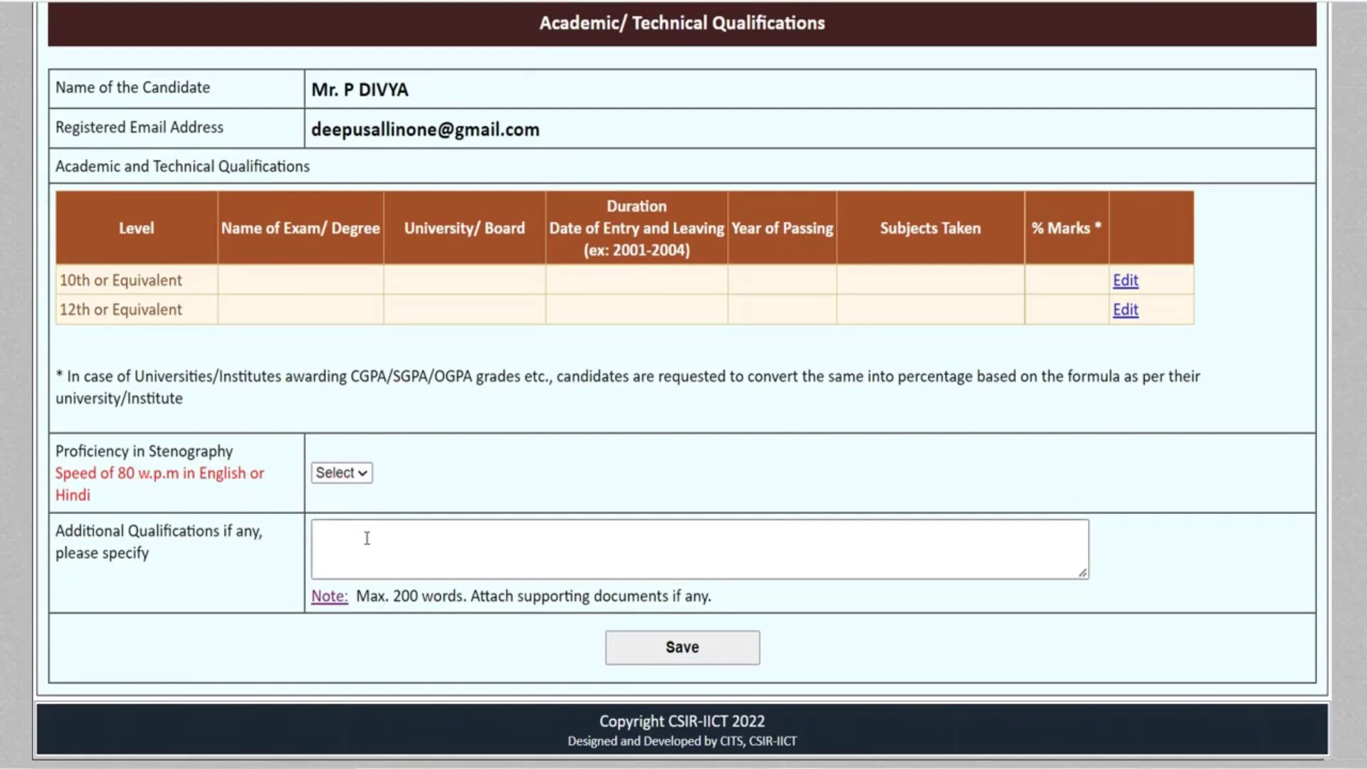
pyautogui.scroll(4, 354, 492)
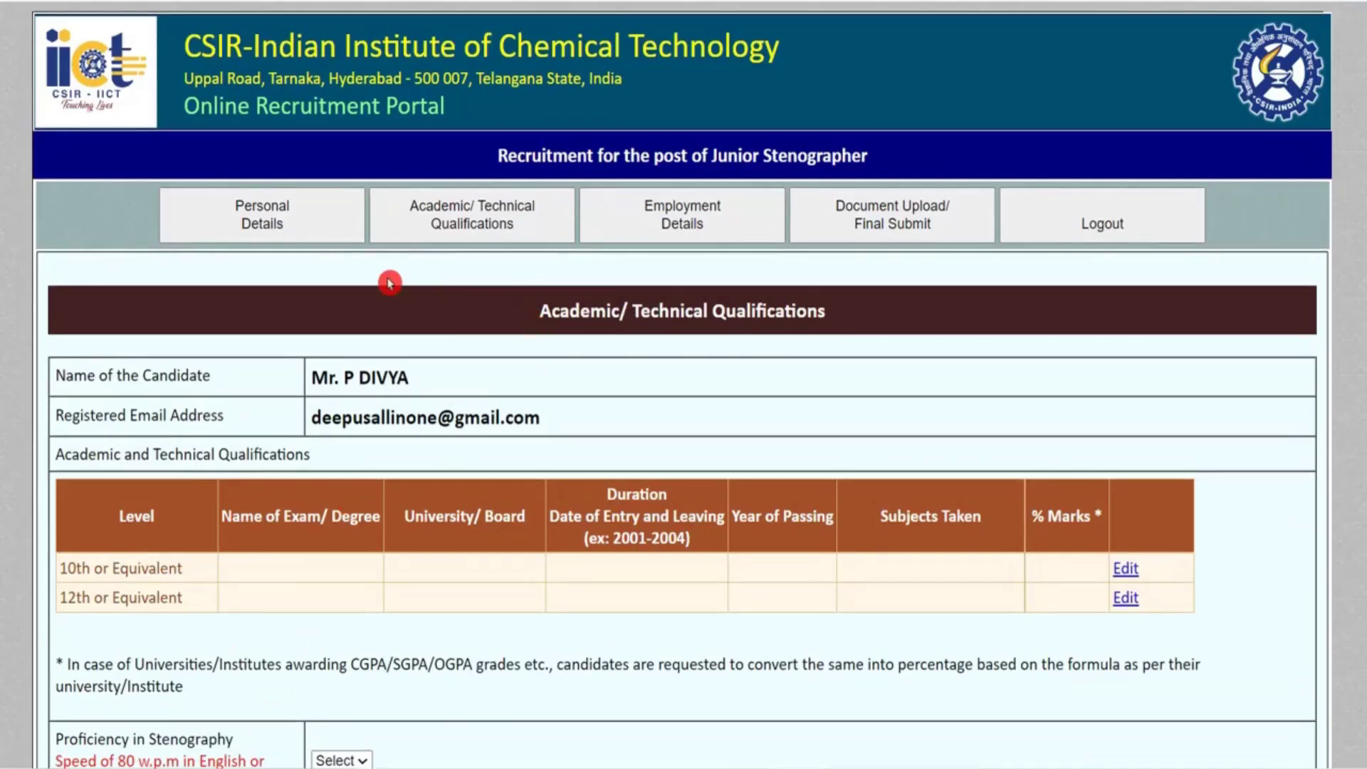
# Step: Open the Employment Details section and set the Employment Details option to Yes
pyautogui.click(675, 216)
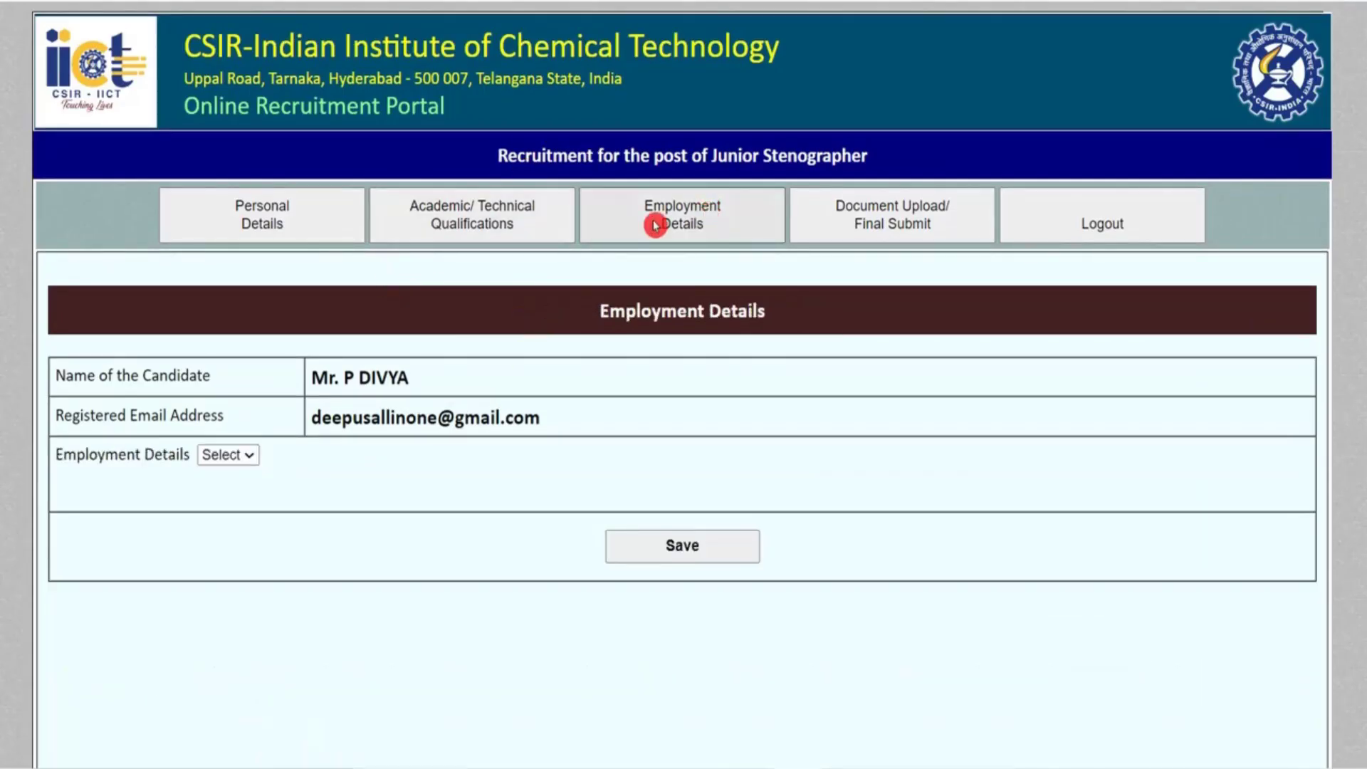
pyautogui.click(243, 455)
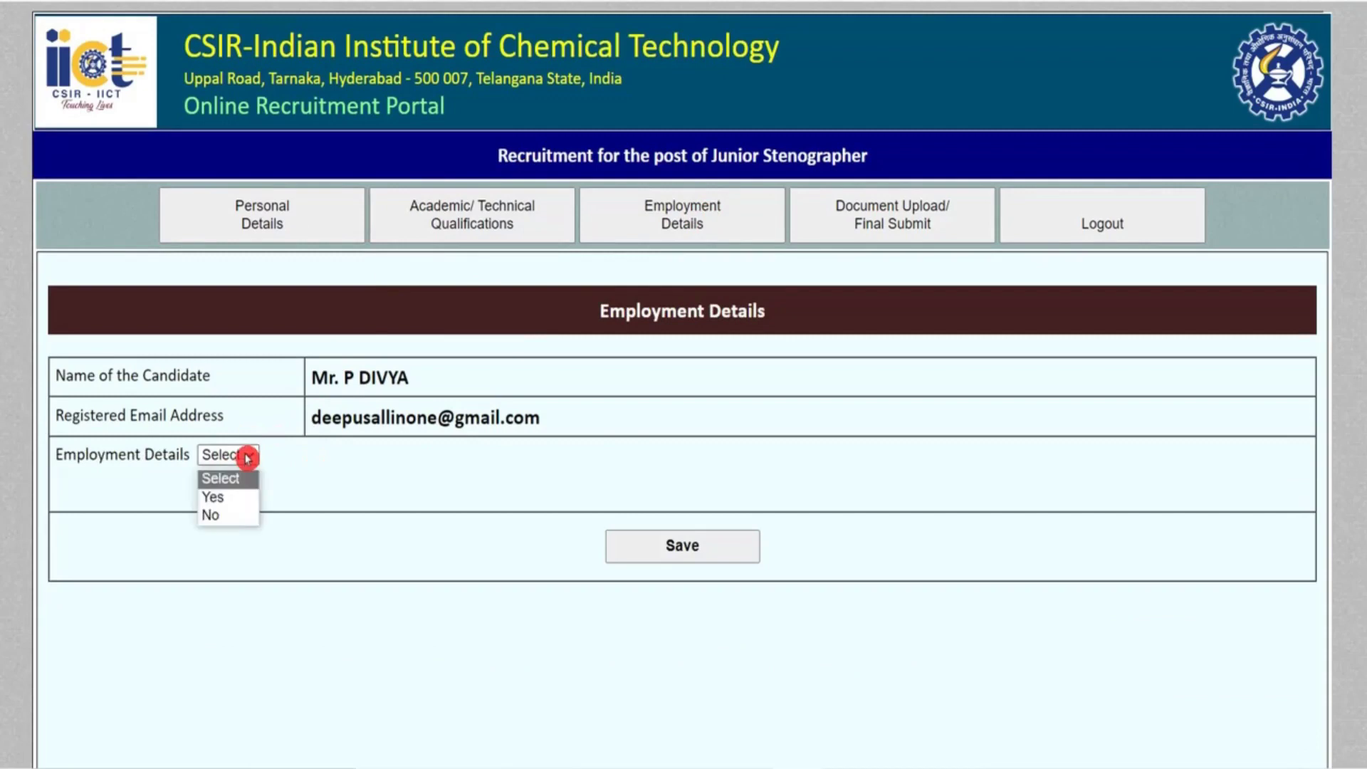
pyautogui.click(239, 502)
# Step: Try to add an employment entry with the employer, designation, dates and salary fields left blank
pyautogui.click(162, 605)
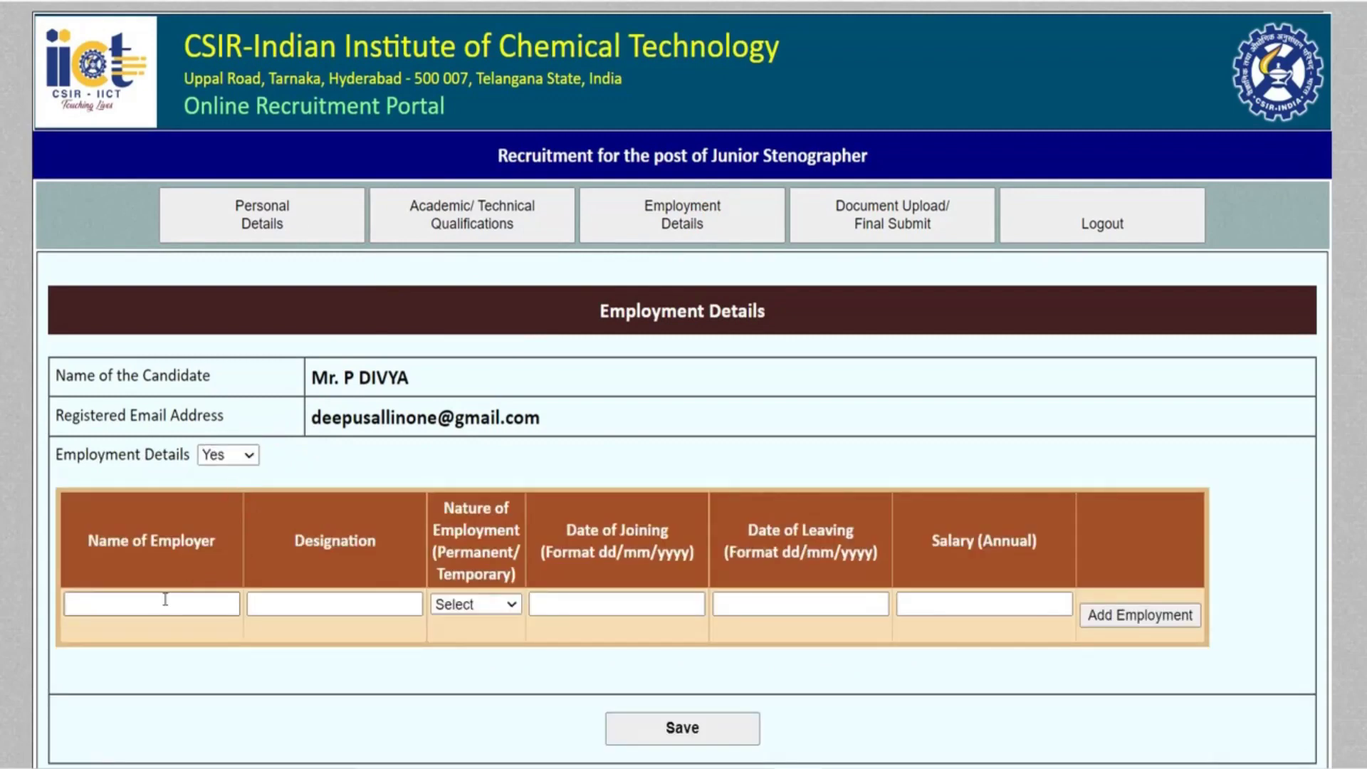
pyautogui.click(266, 605)
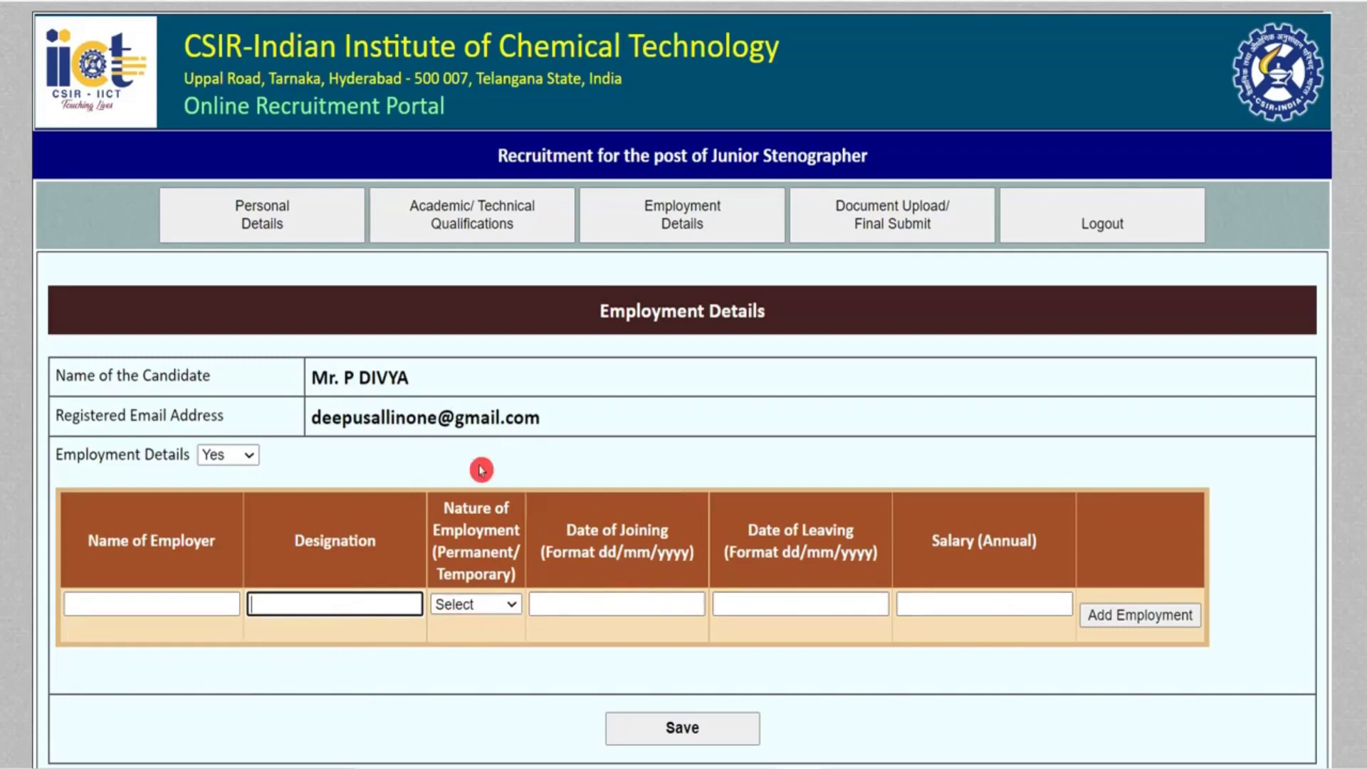
pyautogui.scroll(-4, 622, 498)
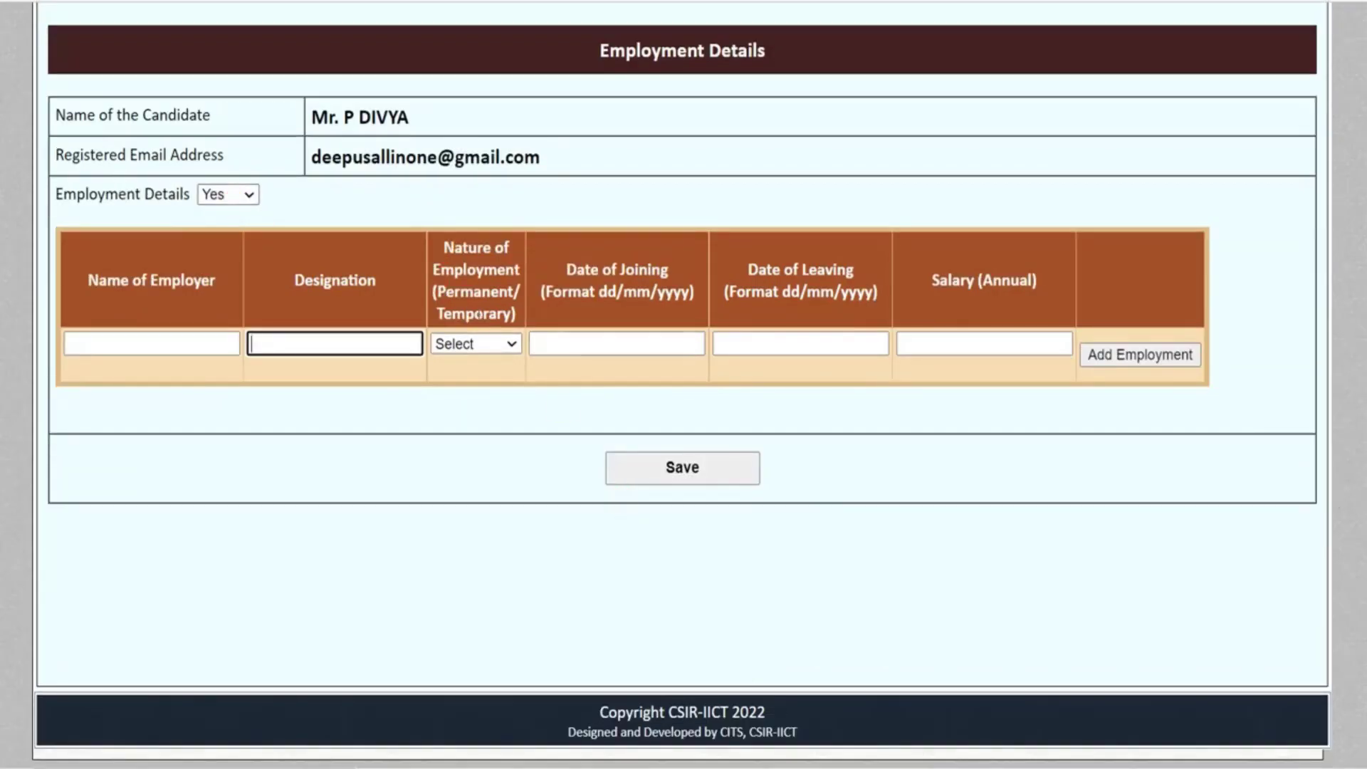
pyautogui.click(1129, 356)
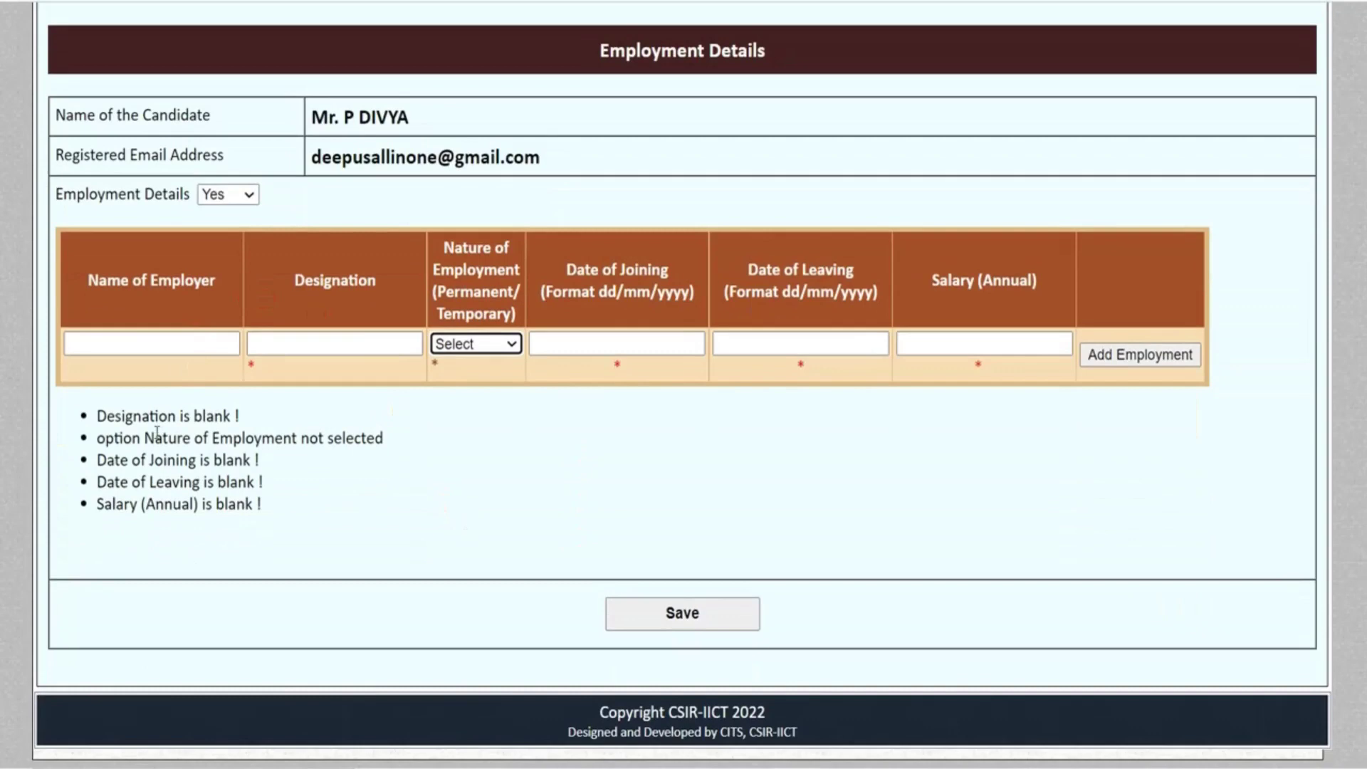
pyautogui.click(241, 385)
pyautogui.scroll(4, 282, 469)
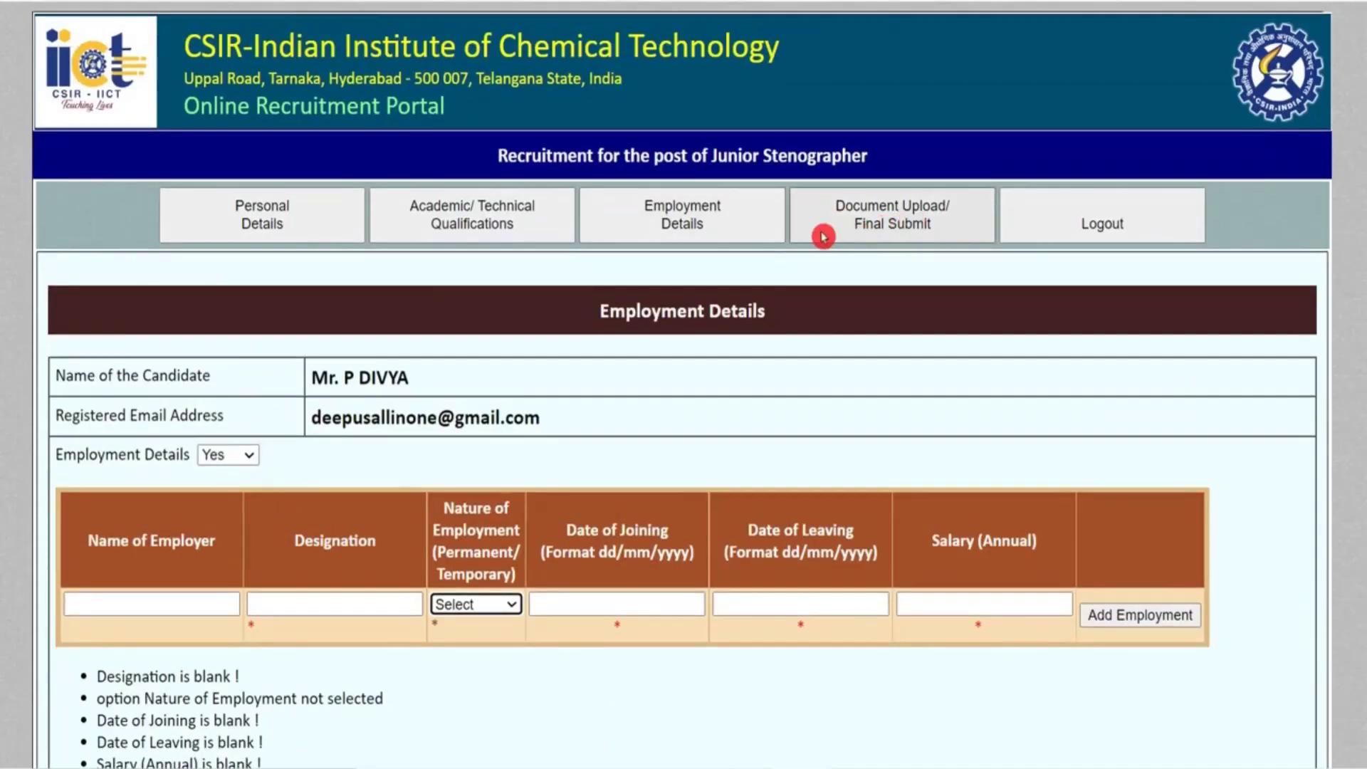
# Step: Open the Document Upload/Final Submit section and examine the required PDF documents for birth date, reserved category, academic qualifications and experience
pyautogui.click(869, 225)
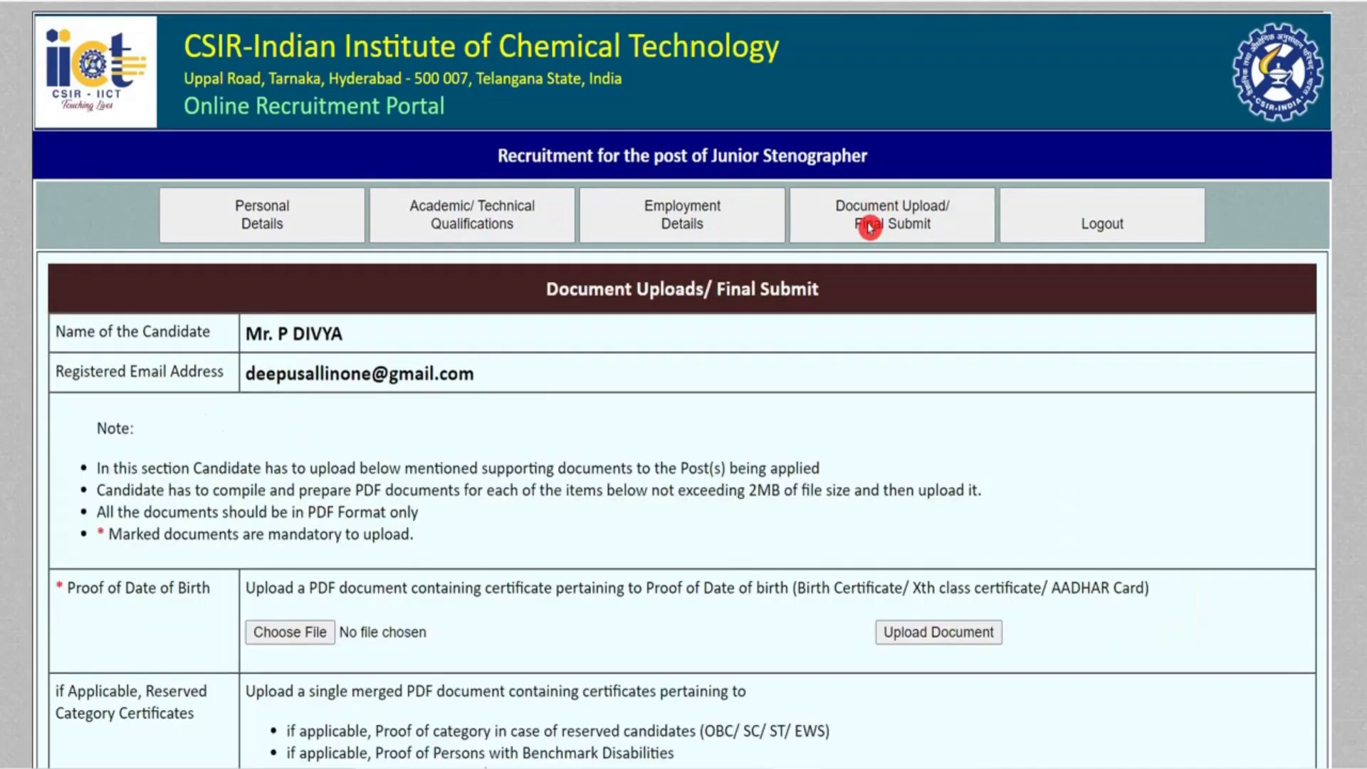
pyautogui.scroll(-4, 387, 443)
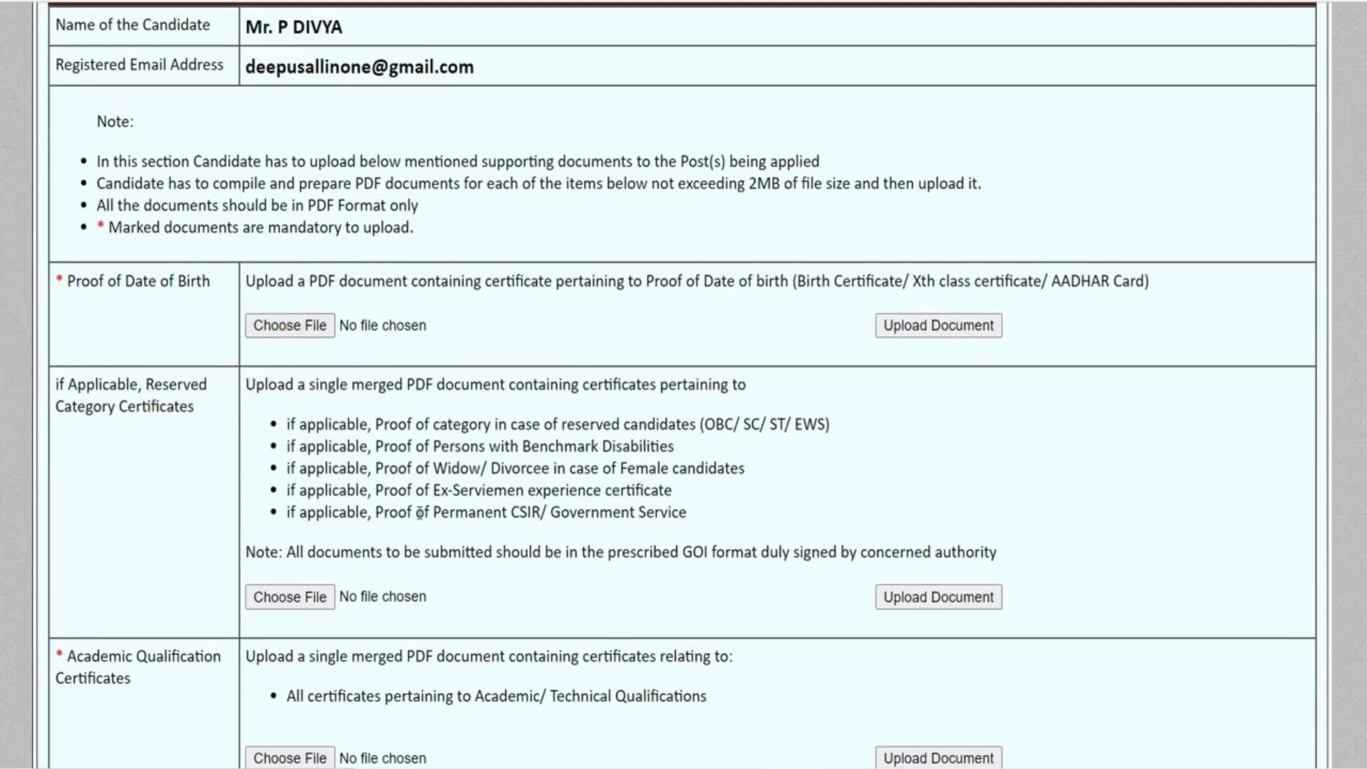
pyautogui.scroll(-4, 419, 513)
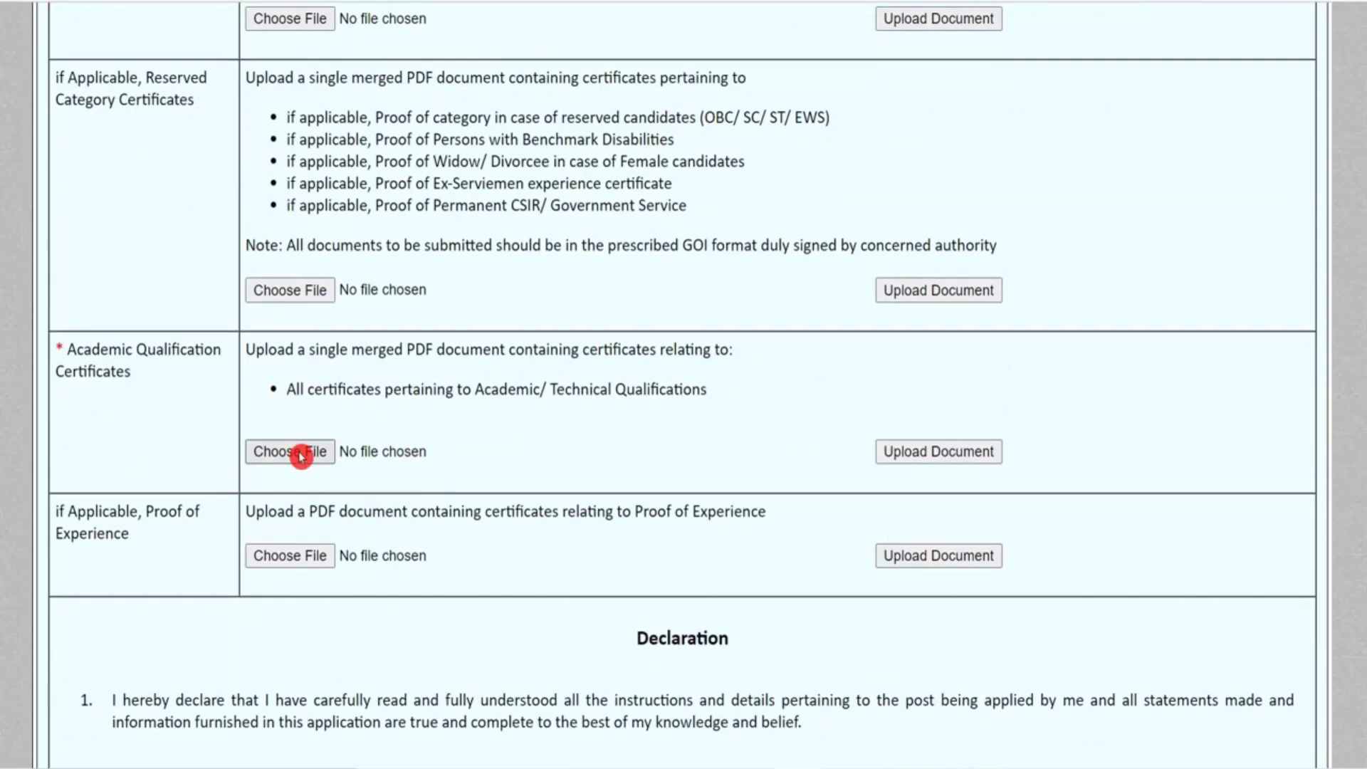